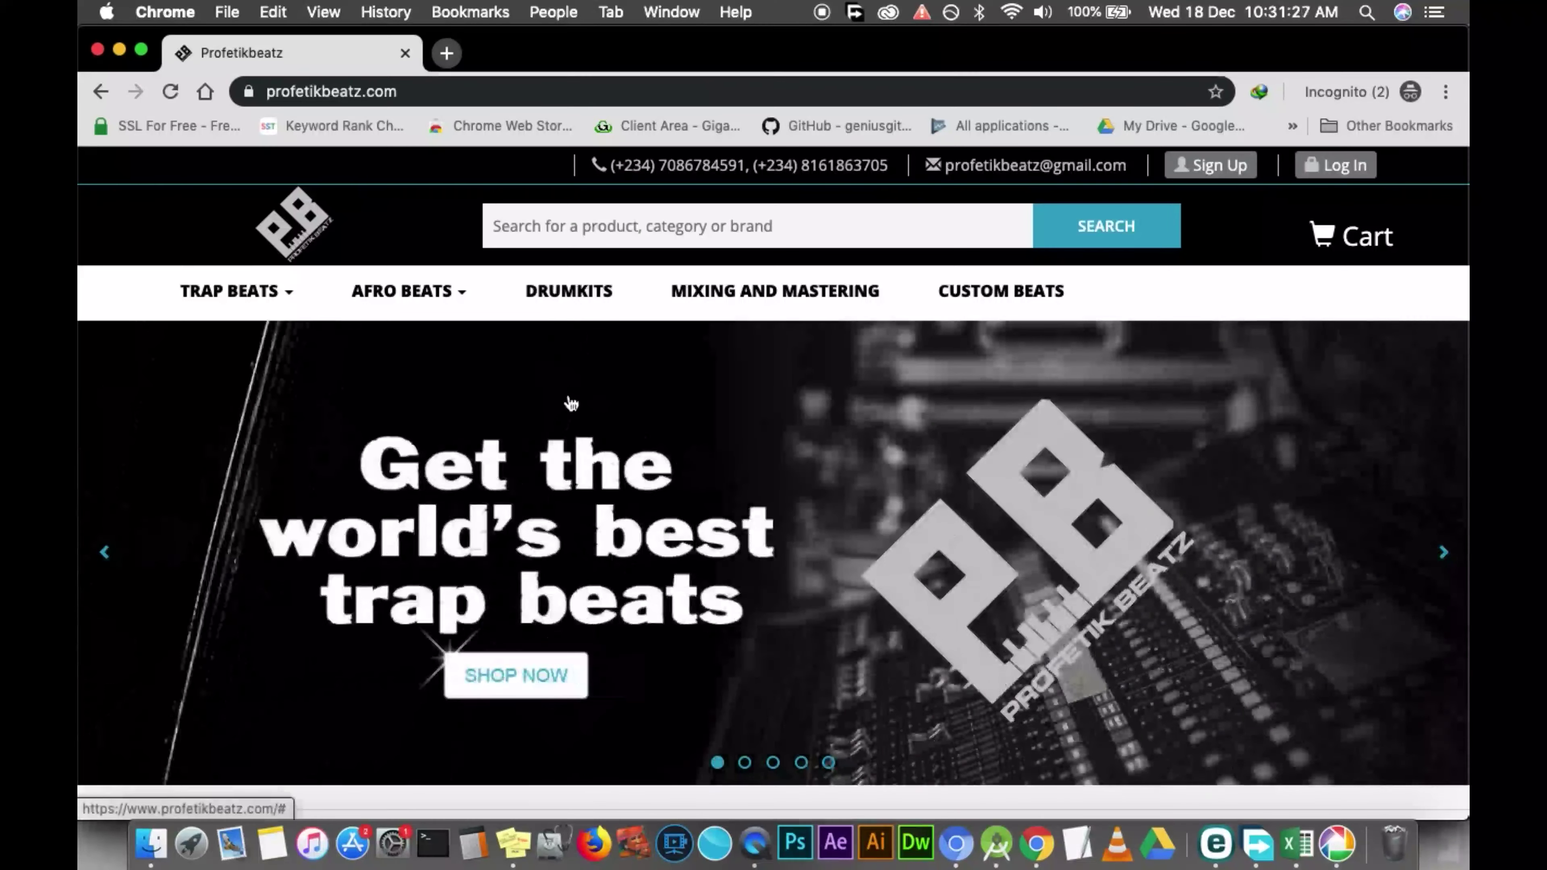
# Switch from the Chrome beat-store page to the blank transparent psd.psd document in Photoshop.
pyautogui.moveTo(240, 308)
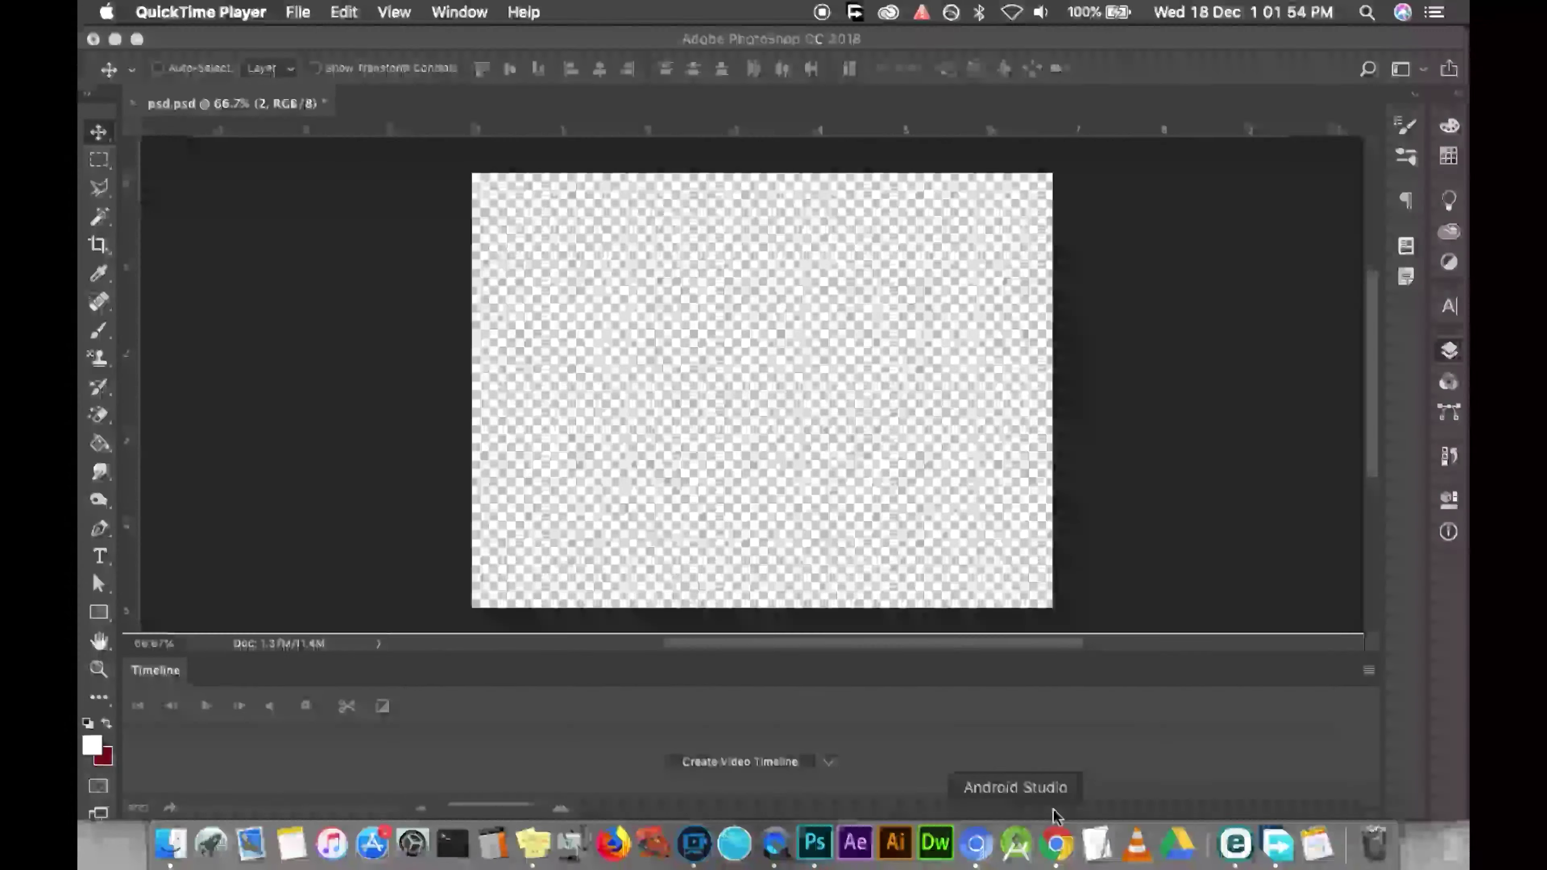
pyautogui.click(1056, 843)
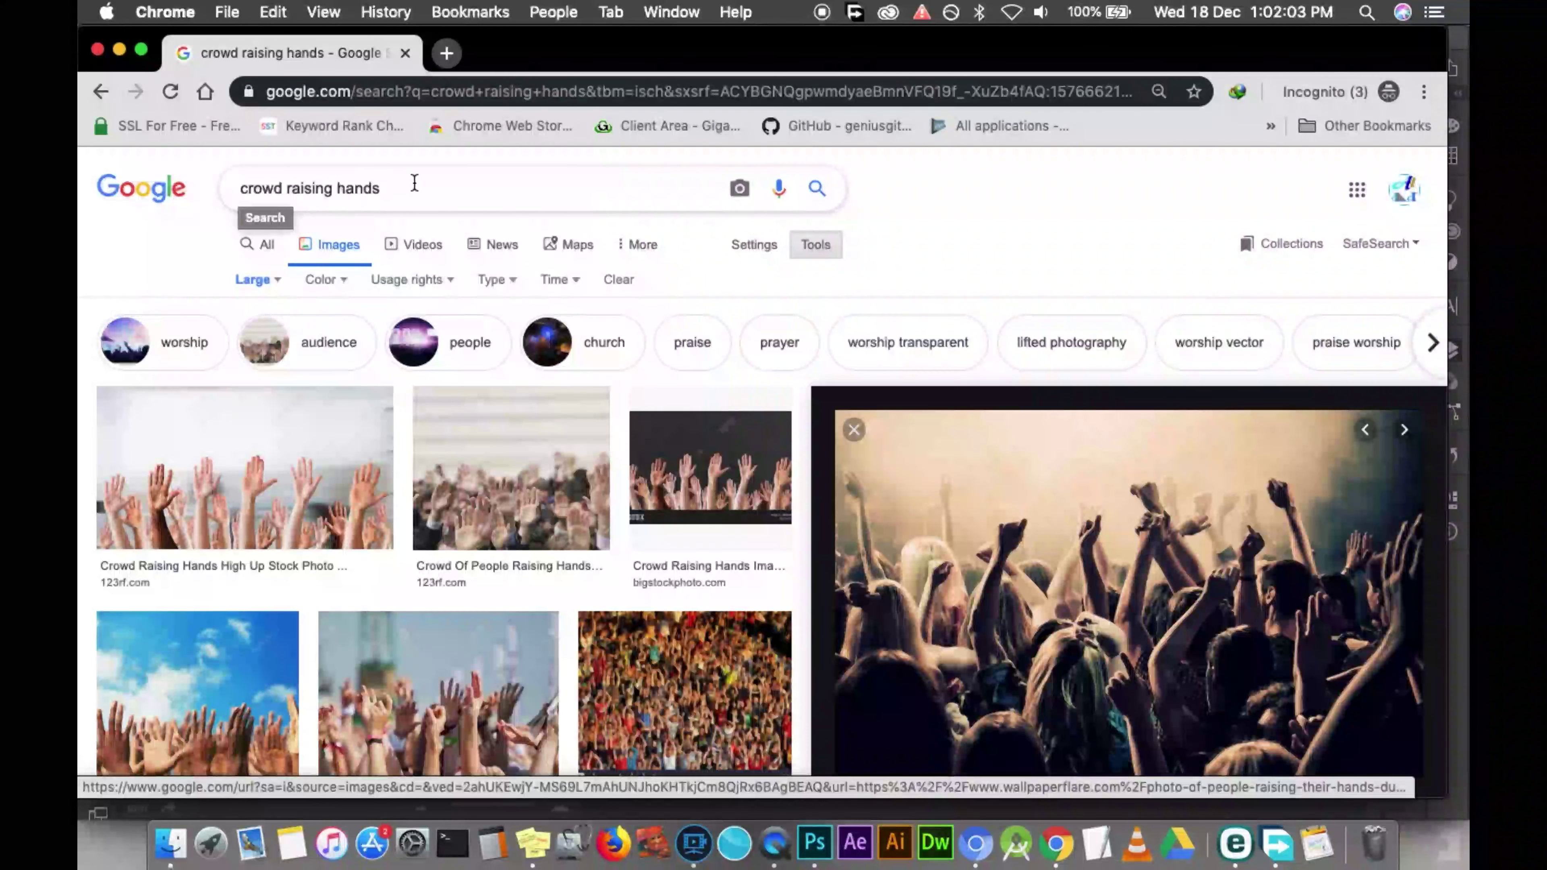
pyautogui.scroll(-5, 671, 567)
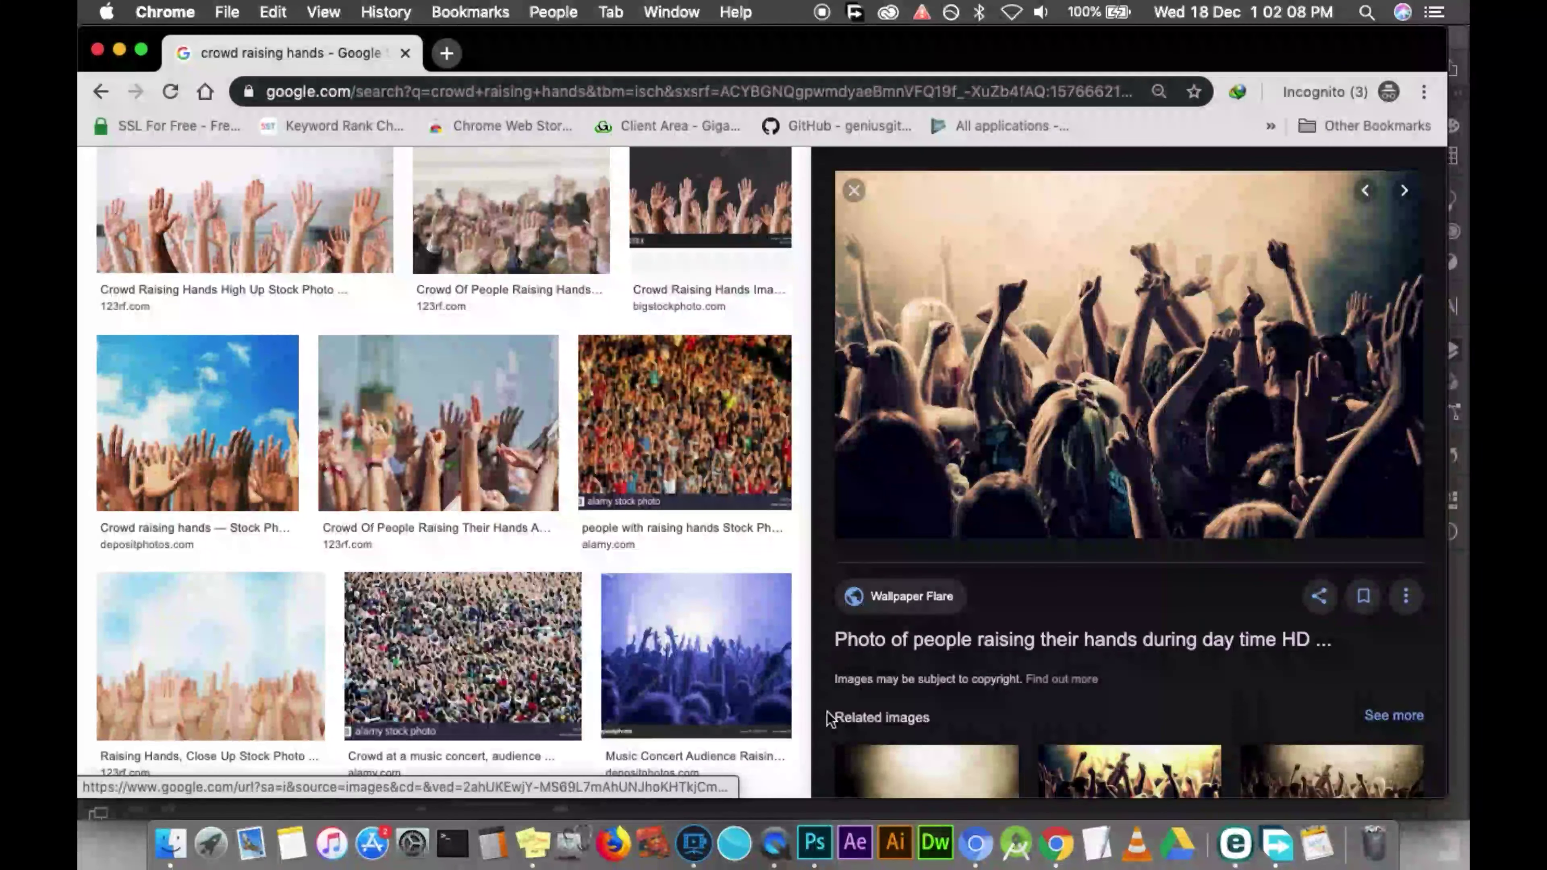
pyautogui.click(815, 844)
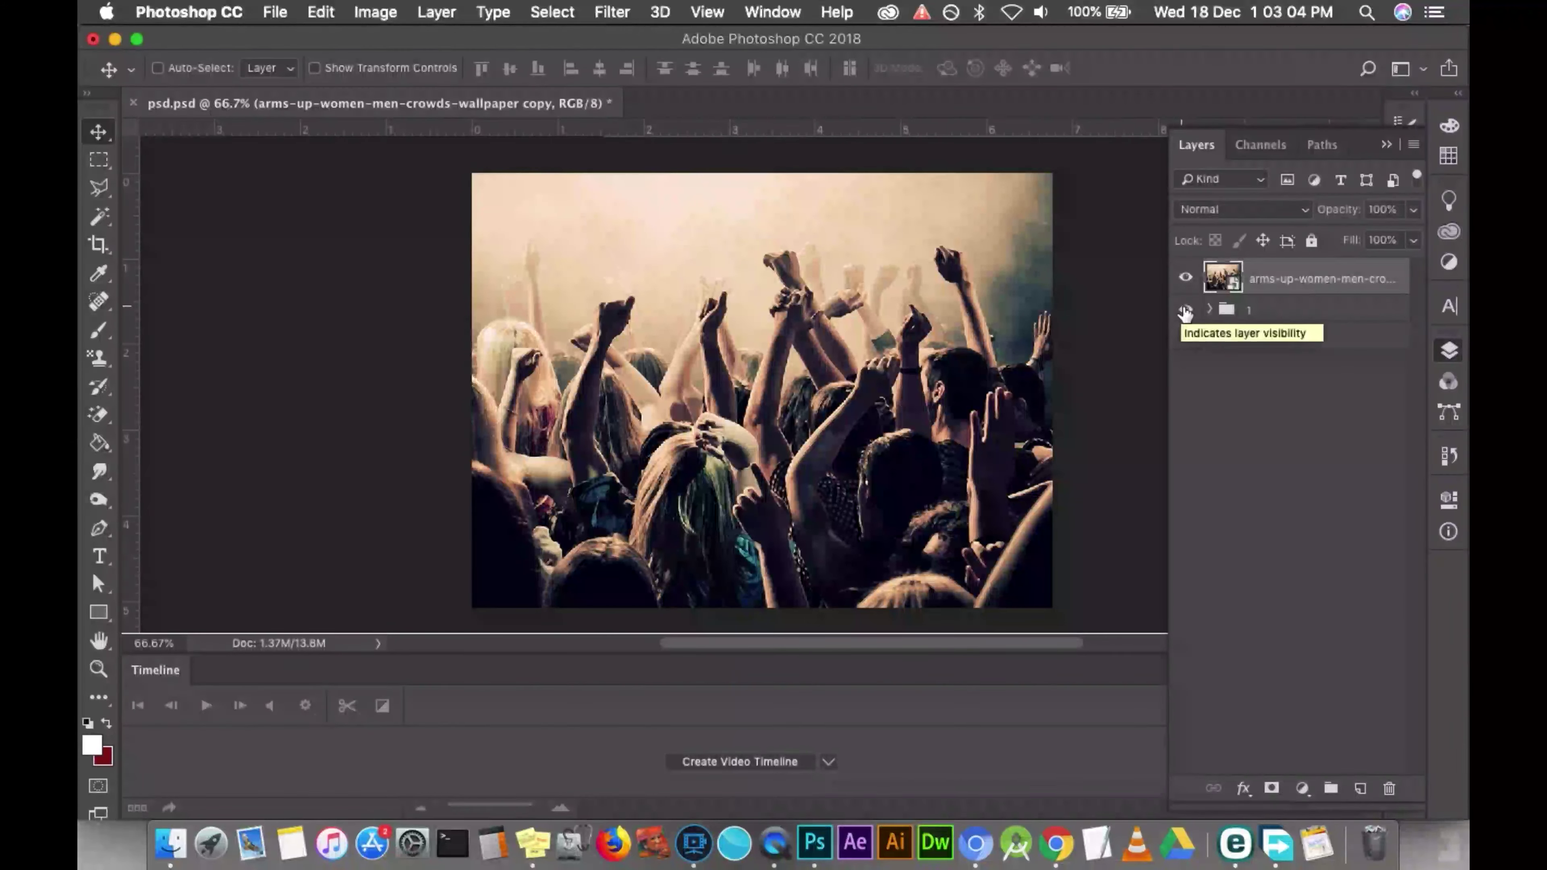
# Show reference group 1 and move it above the crowd photo layer.
pyautogui.click(1185, 309)
pyautogui.click(1269, 311)
pyautogui.moveTo(1269, 310); pyautogui.dragTo(1262, 263)
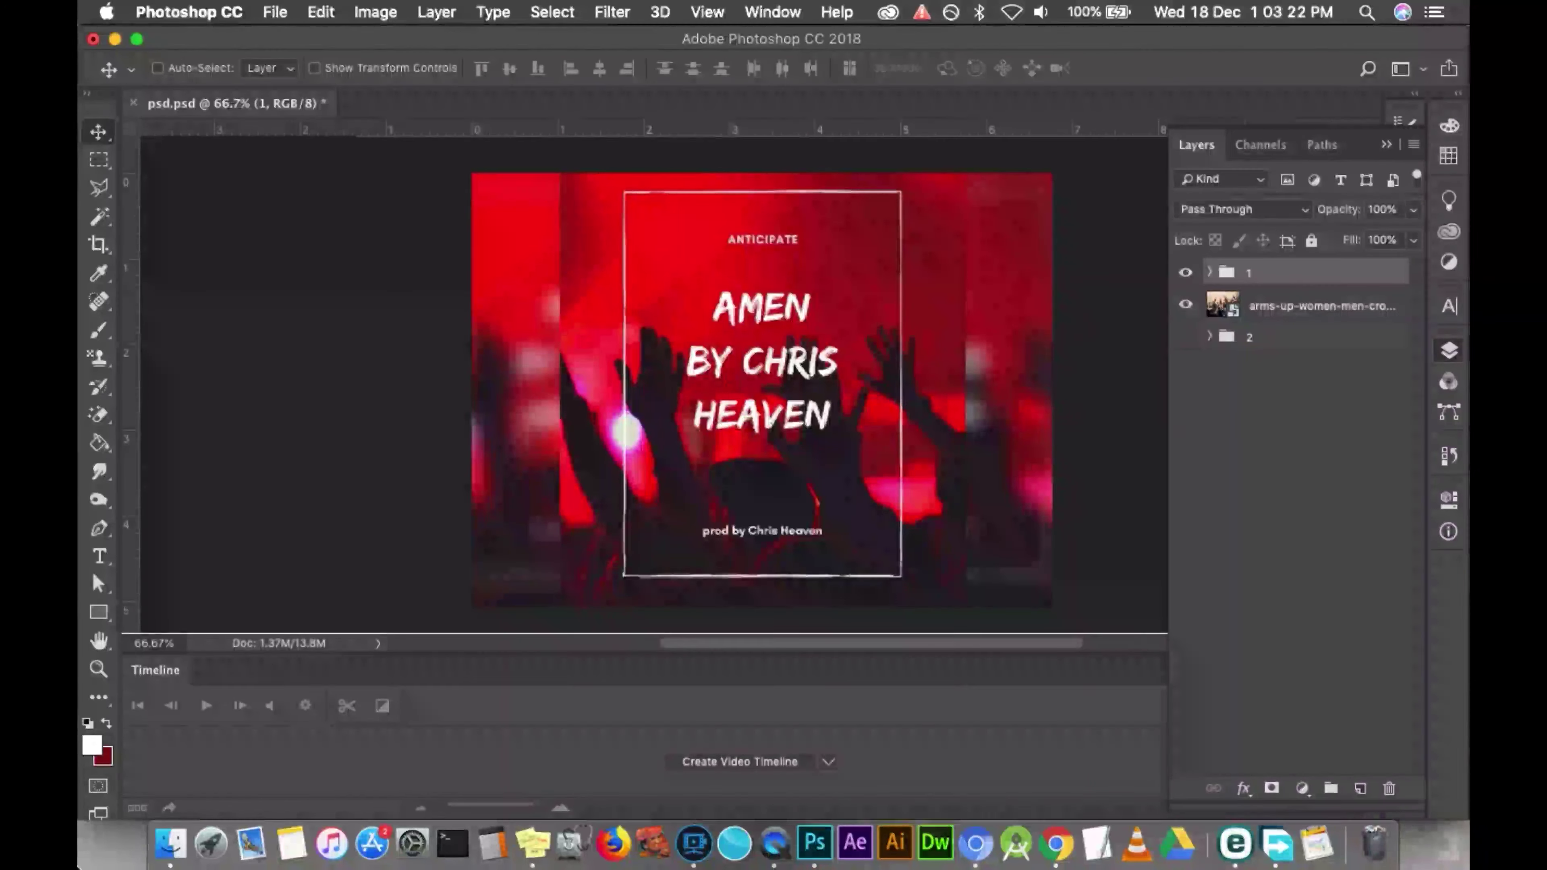
# Set the foreground colour to dark red #841919 and hide group 1.
pyautogui.click(106, 724)
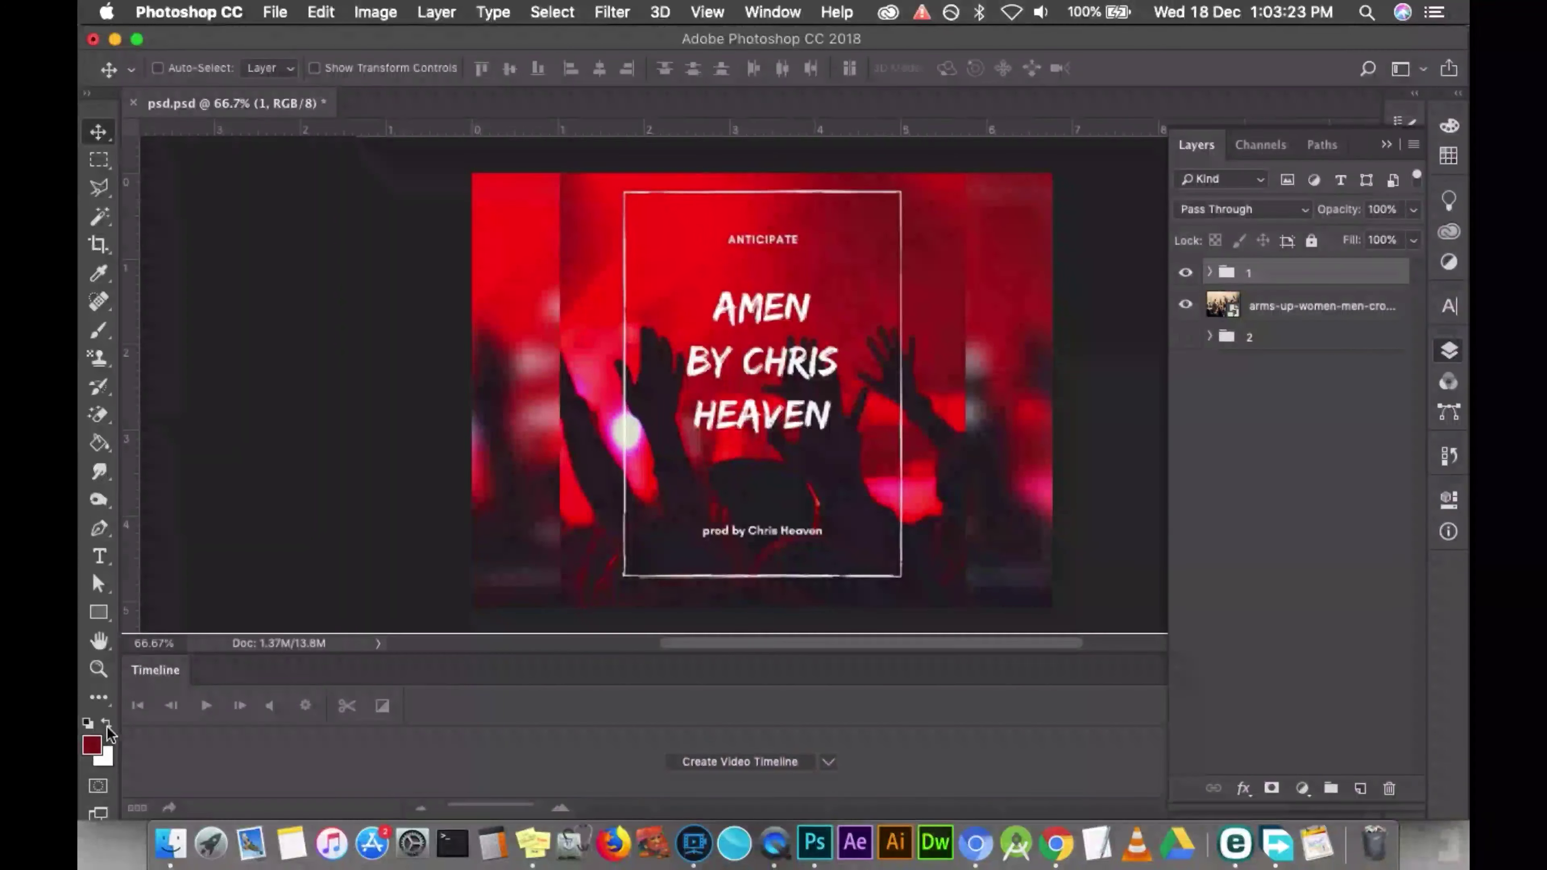
pyautogui.click(92, 744)
pyautogui.click(444, 601)
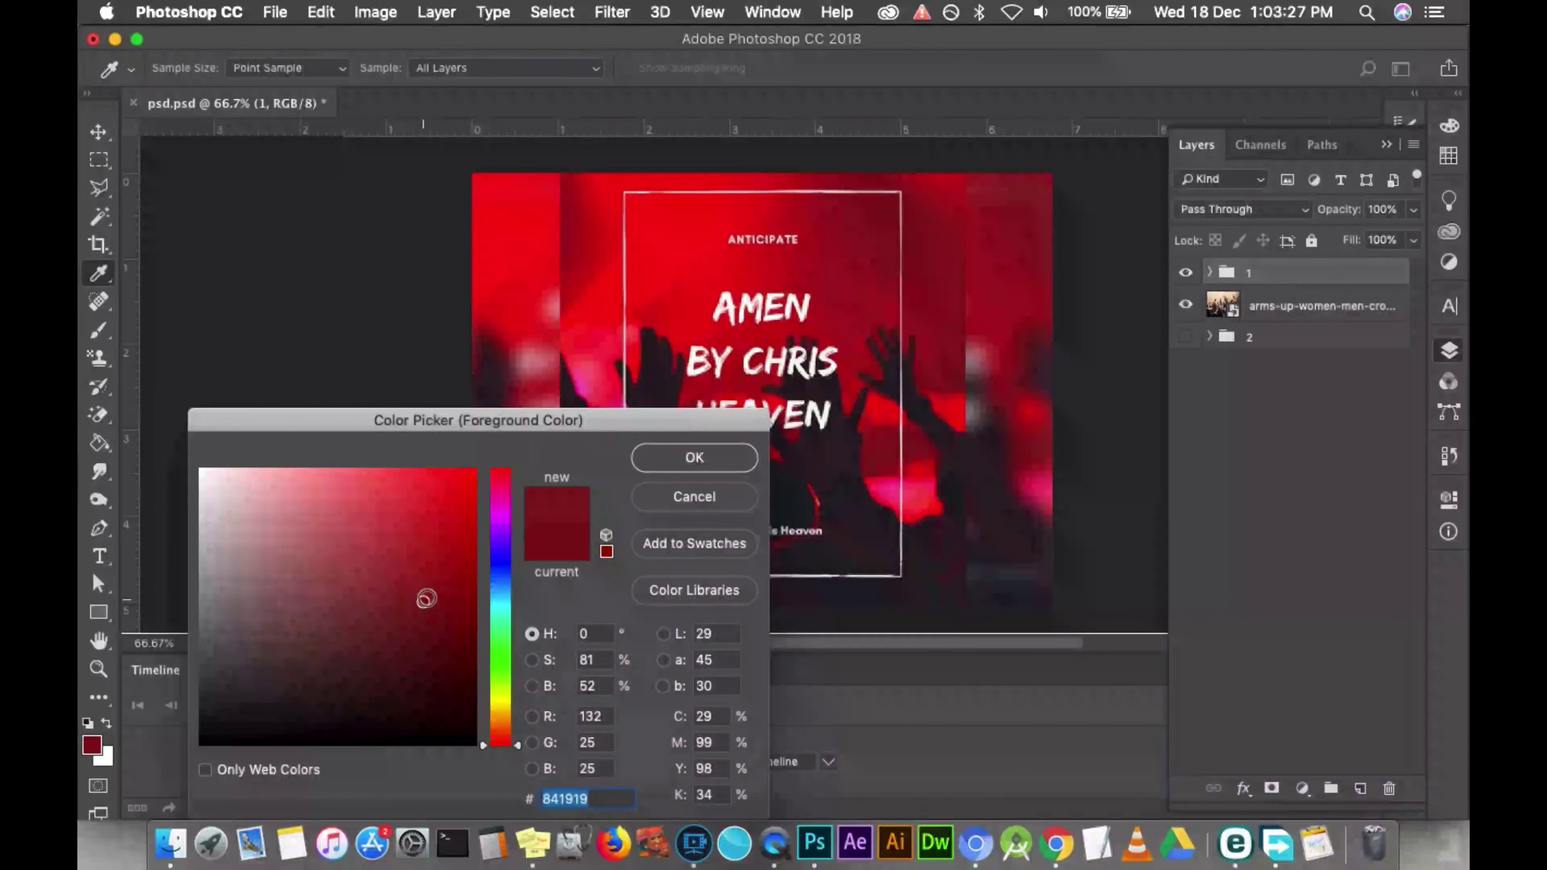
pyautogui.click(693, 456)
pyautogui.press('v')
pyautogui.keyDown('alt'); pyautogui.click(1186, 299); pyautogui.keyUp('alt')
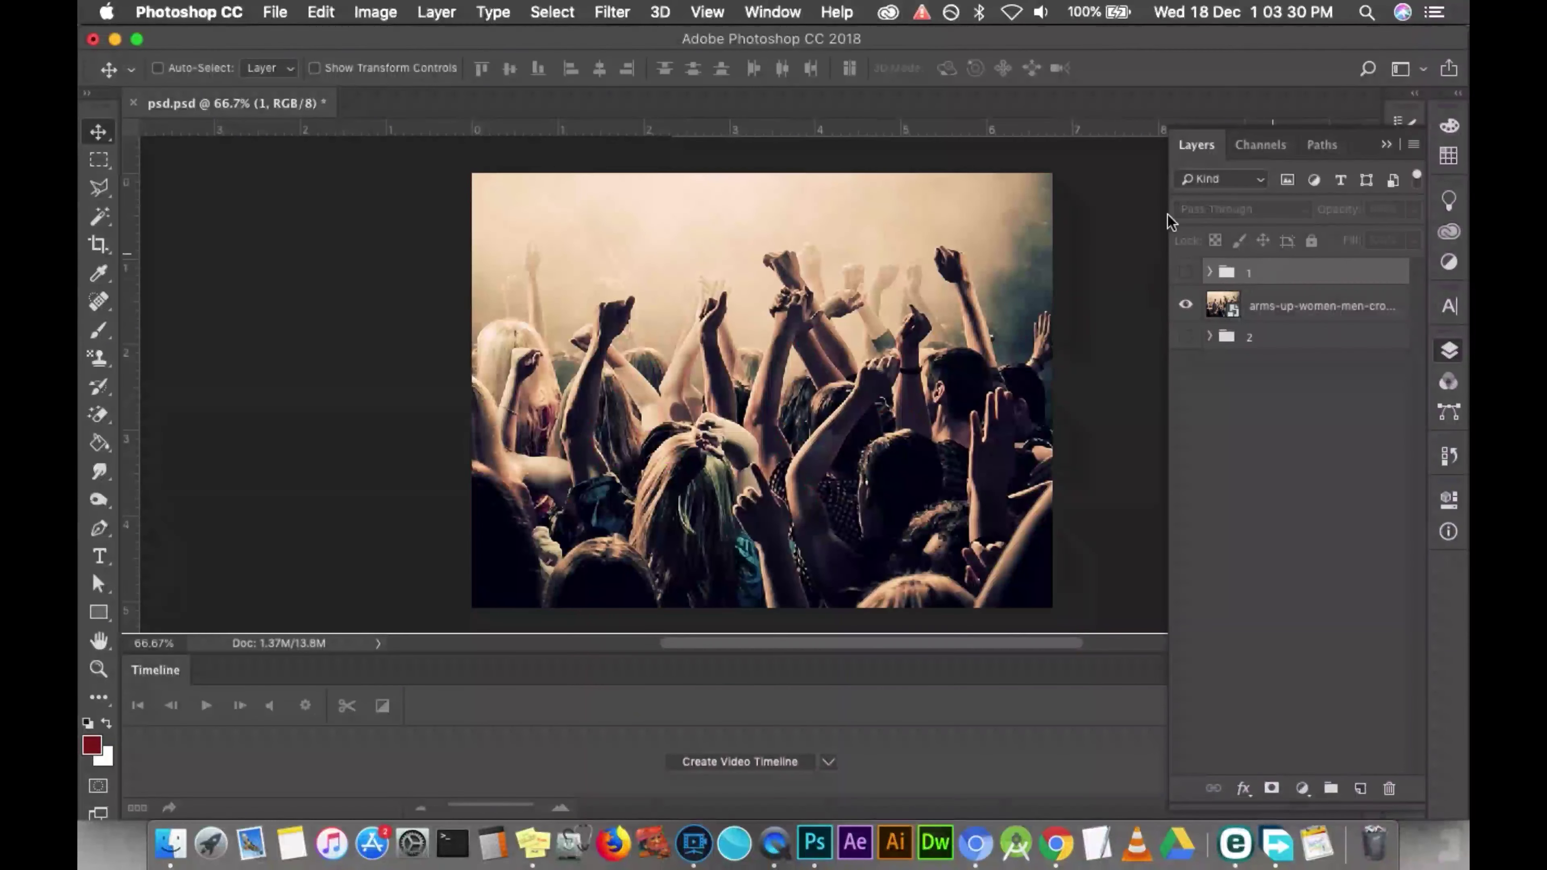
# Fill a new Layer 2 above the crowd photo with dark red at 70% opacity.
pyautogui.click(97, 445)
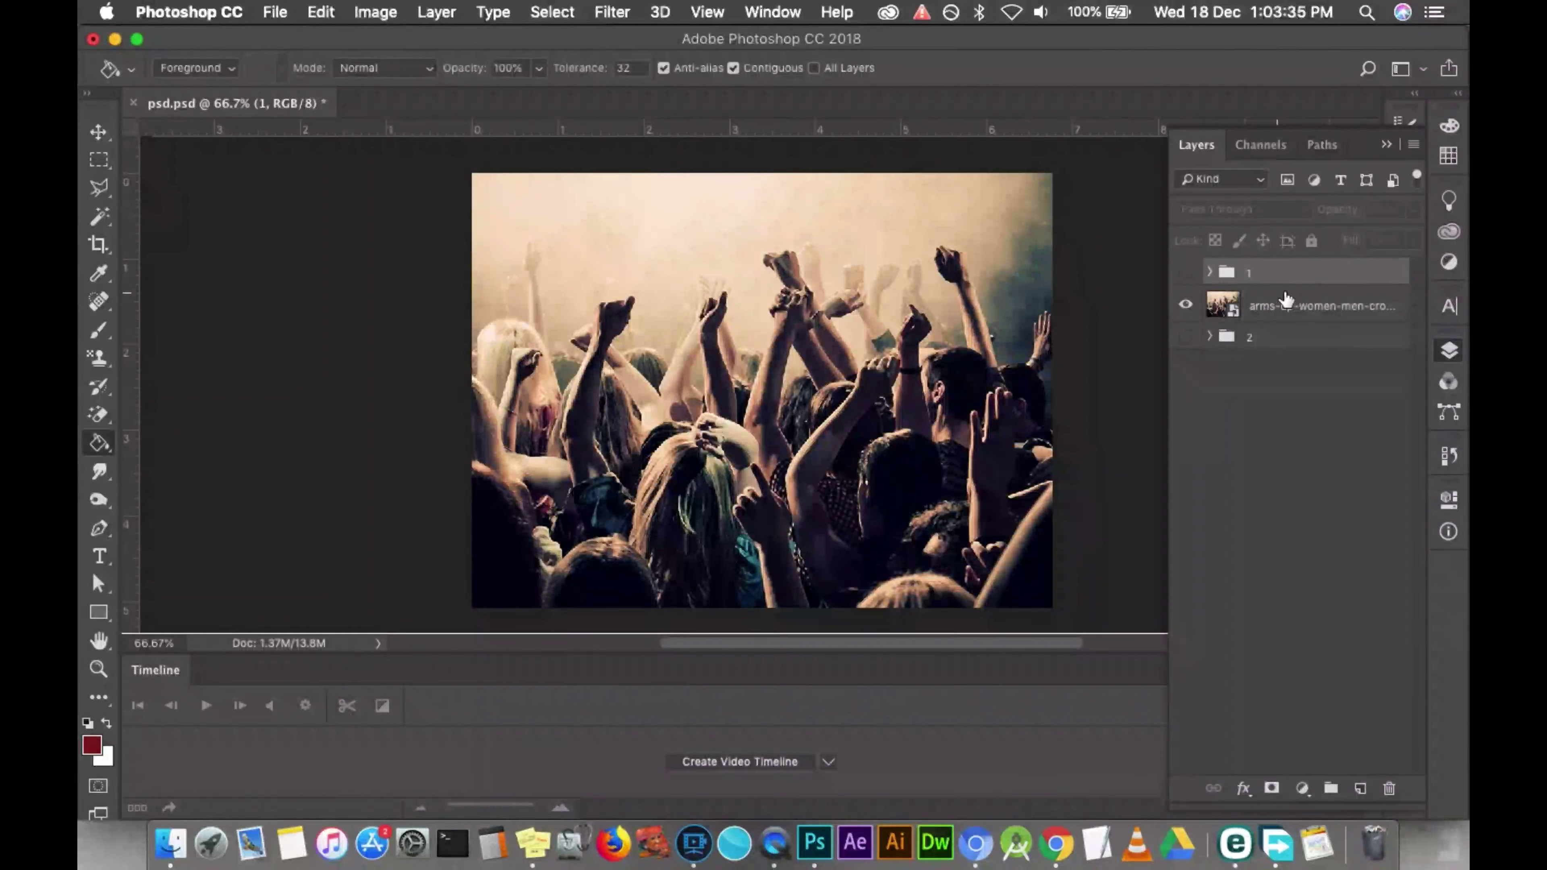
pyautogui.click(1273, 305)
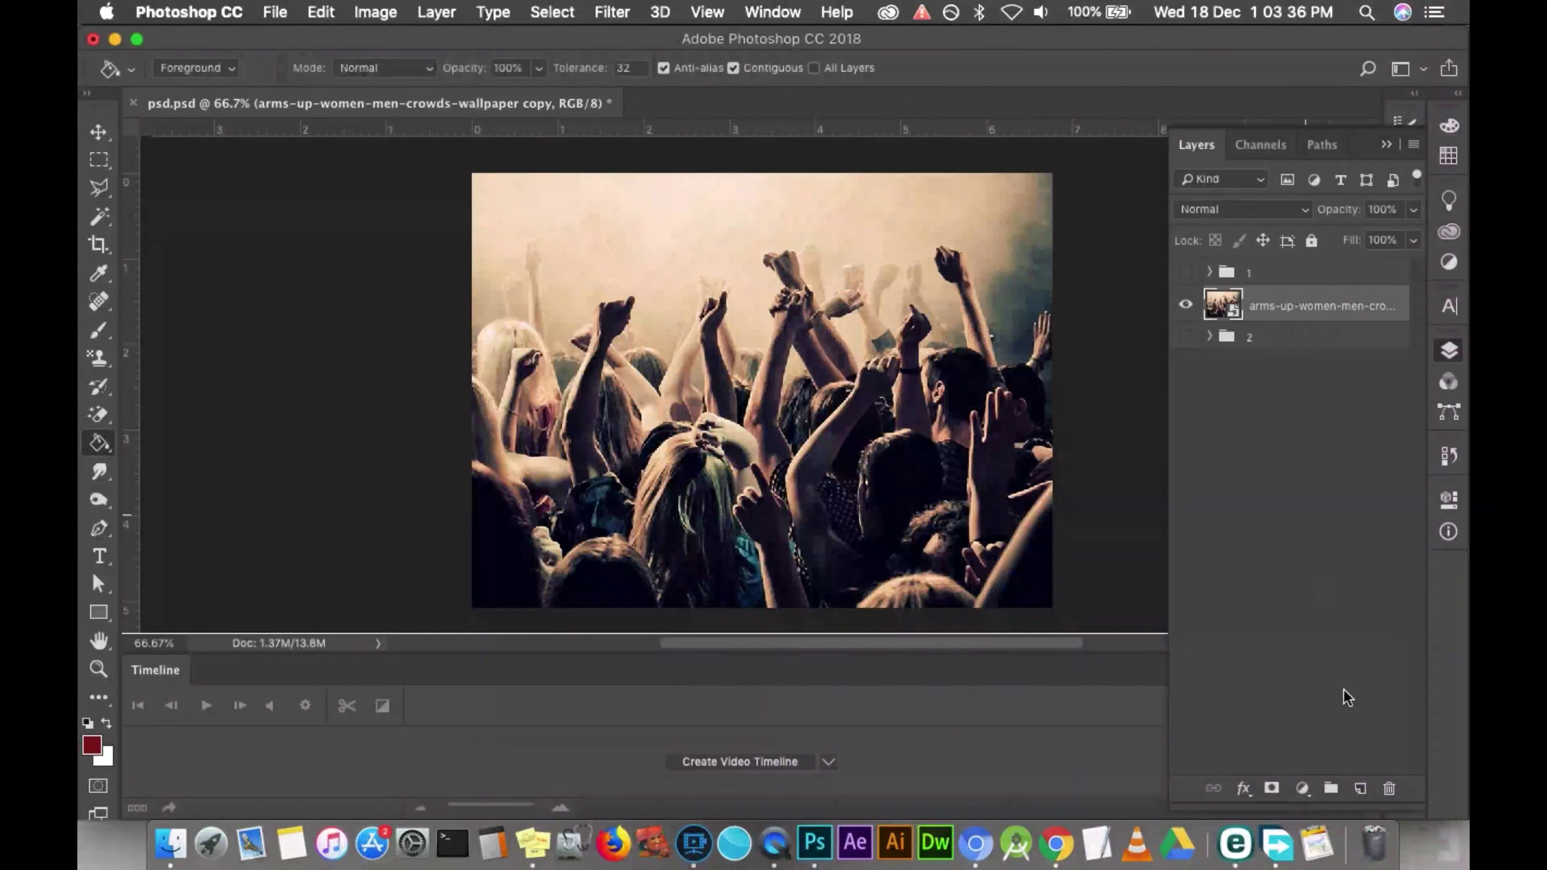
pyautogui.click(1360, 789)
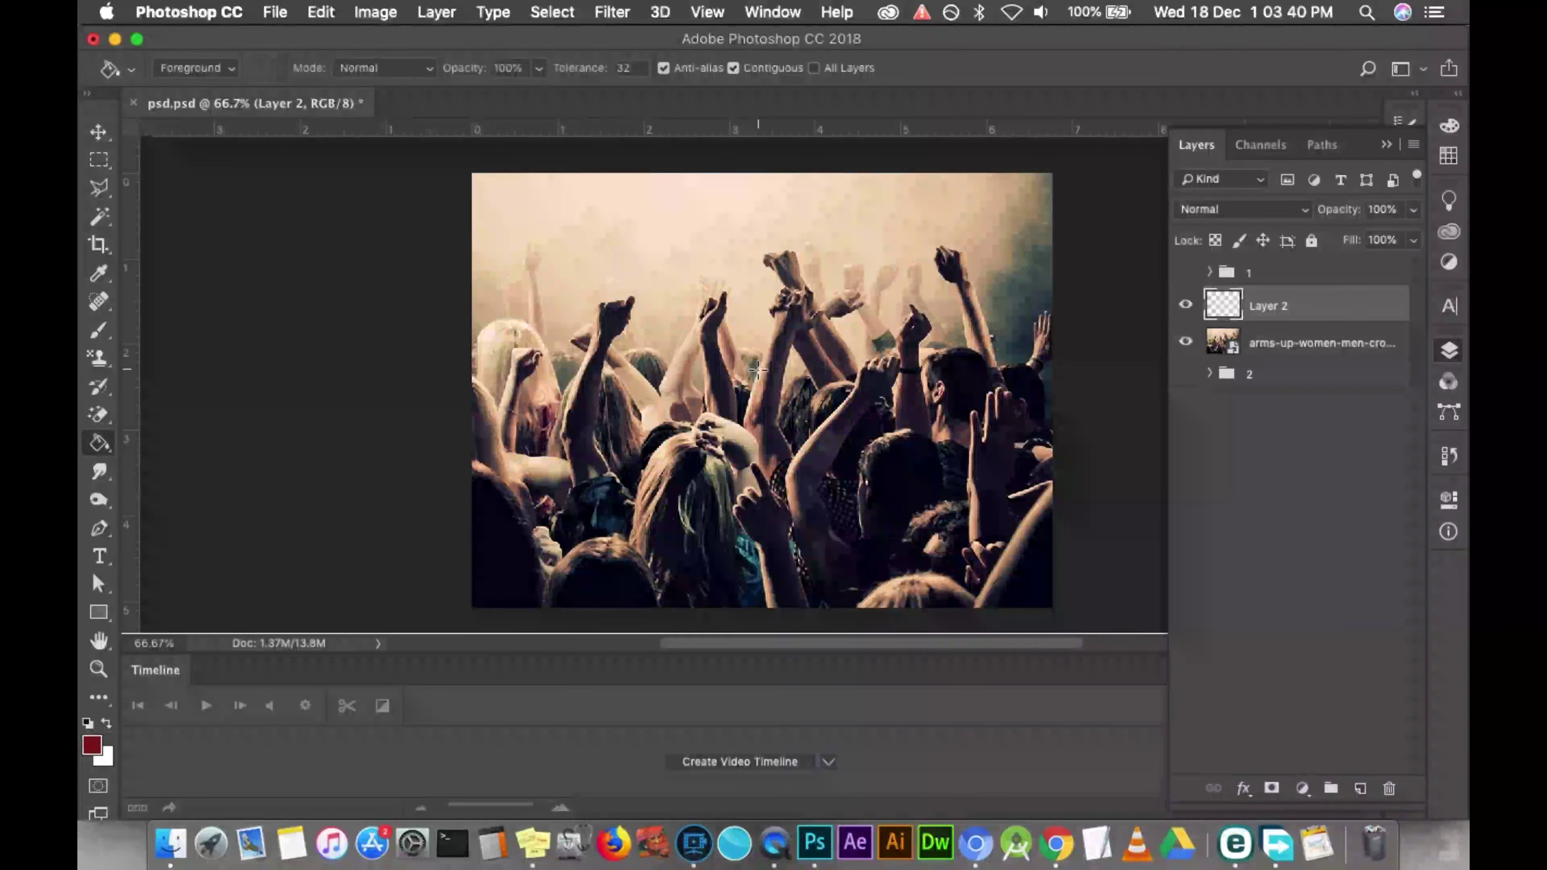
pyautogui.click(756, 369)
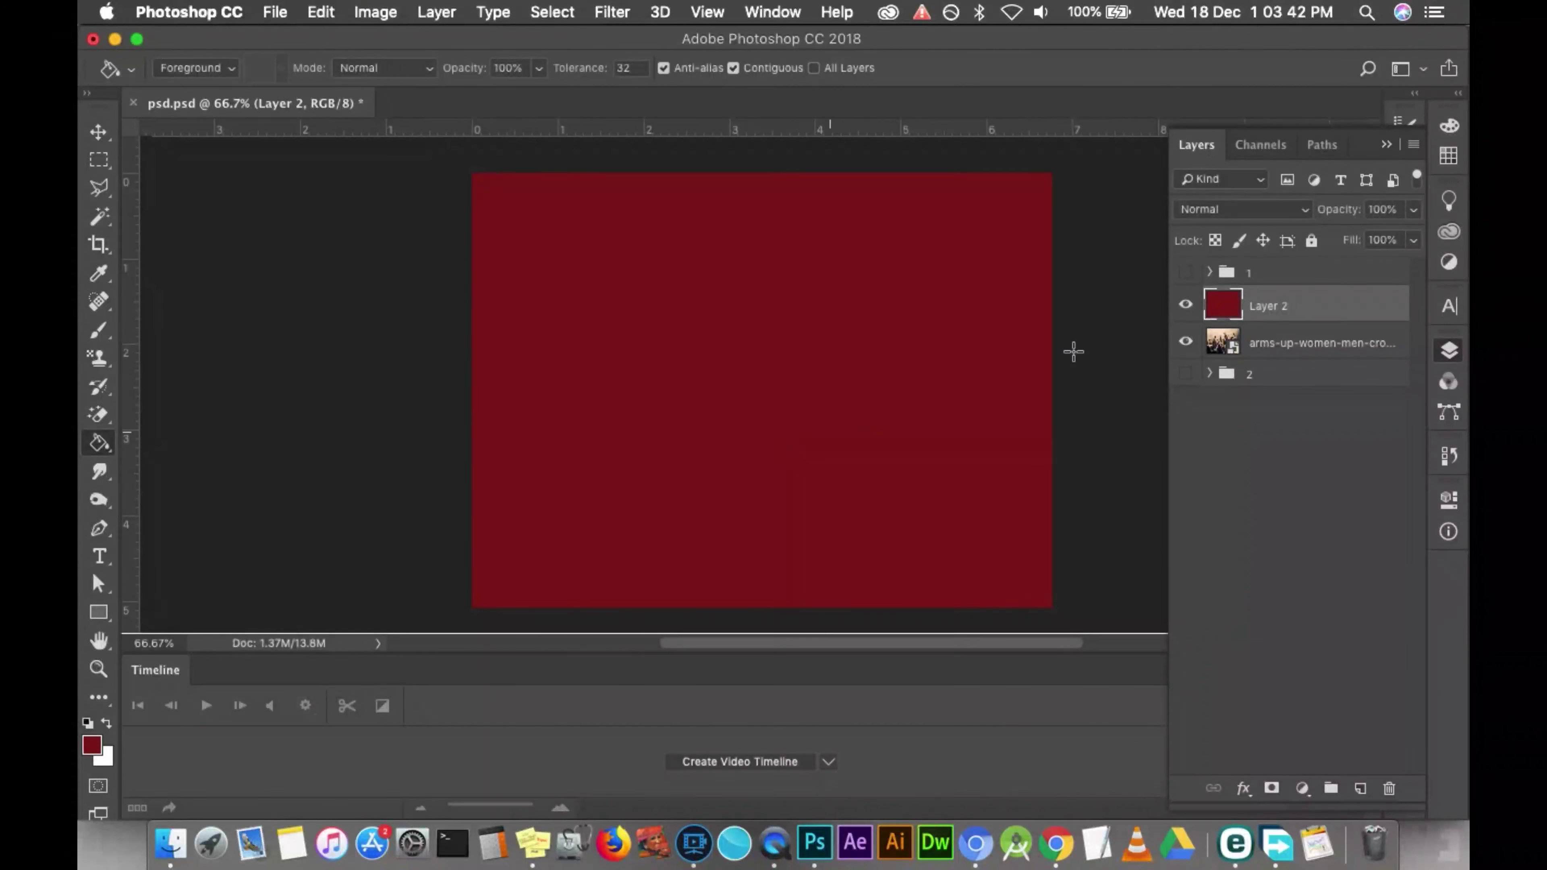
pyautogui.click(1349, 211)
pyautogui.moveTo(1350, 211)
pyautogui.mouseDown()
pyautogui.moveTo(1316, 213)
pyautogui.moveTo(1337, 216)
pyautogui.mouseUp()
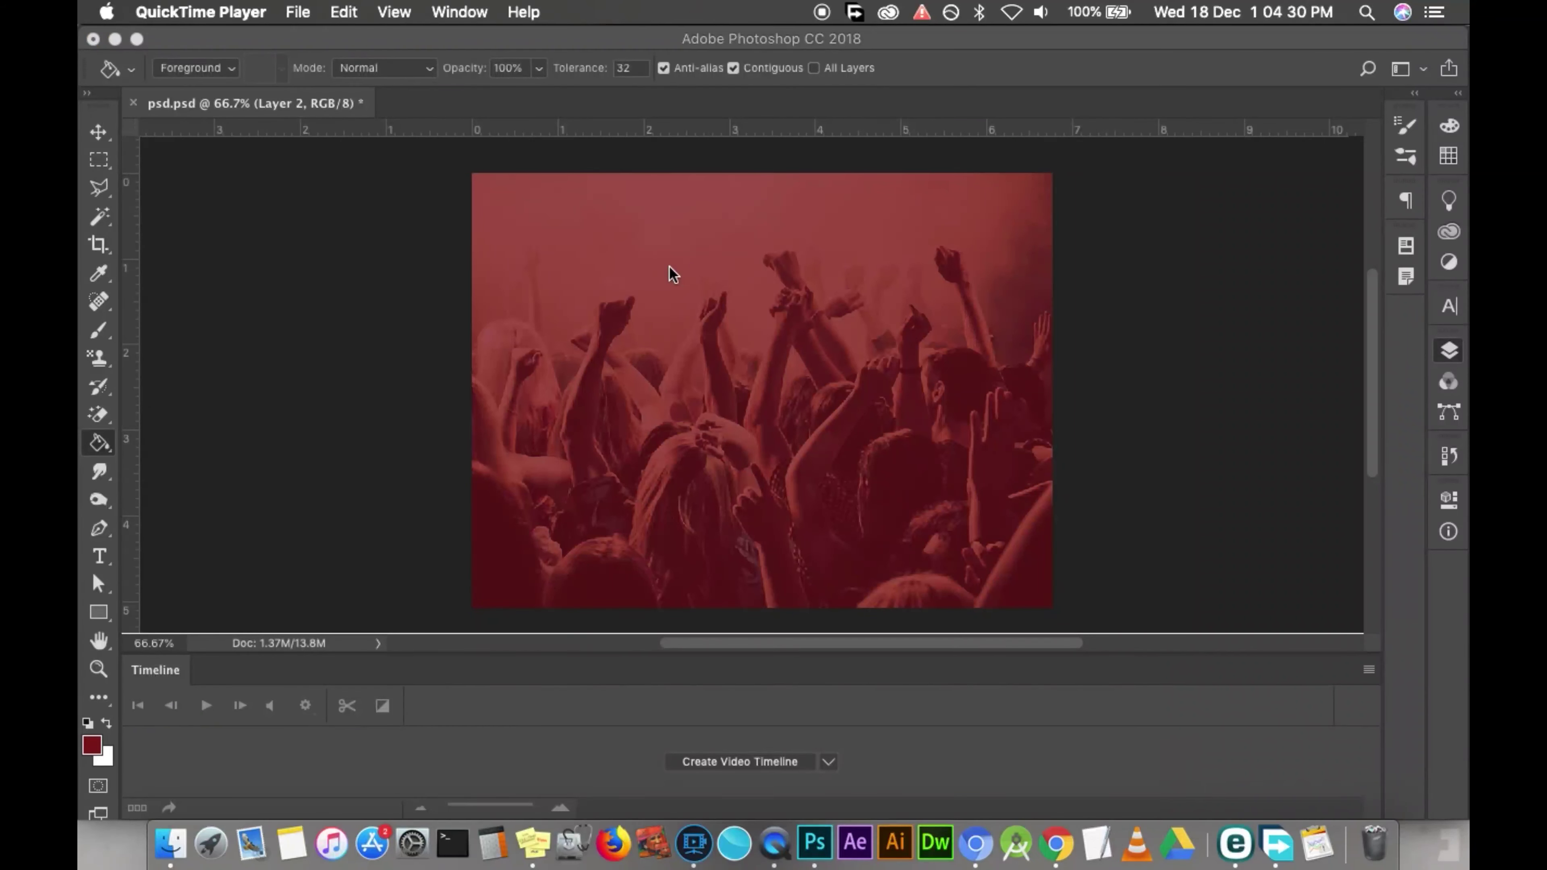
# Draw a tall dark red 414 × 529 px rectangle over the centre of the crowd.
pyautogui.click(99, 614)
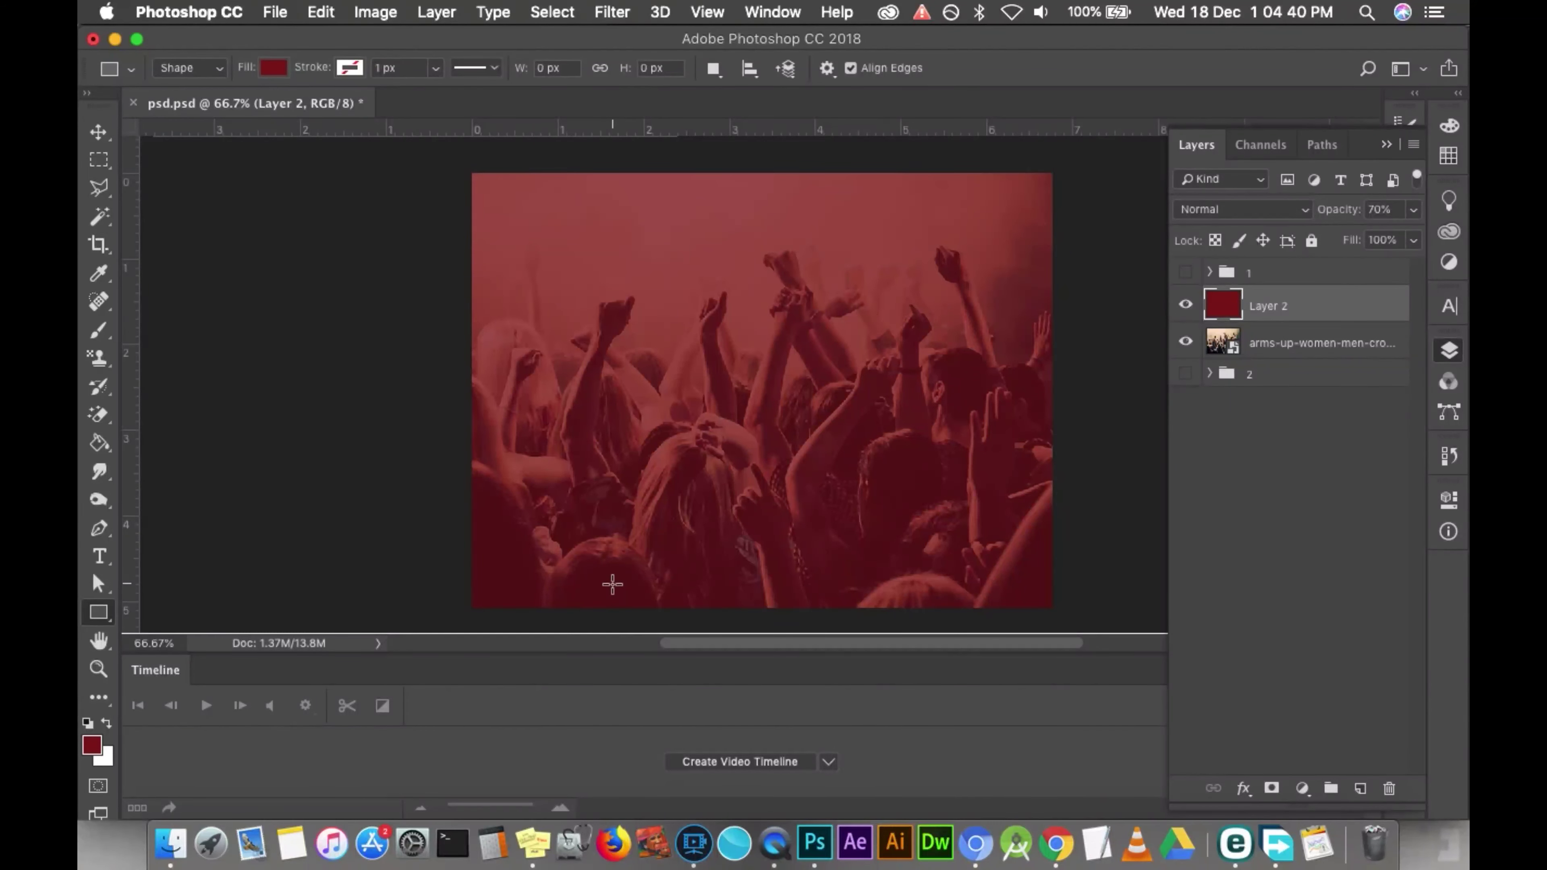
pyautogui.moveTo(612, 585); pyautogui.dragTo(913, 201)
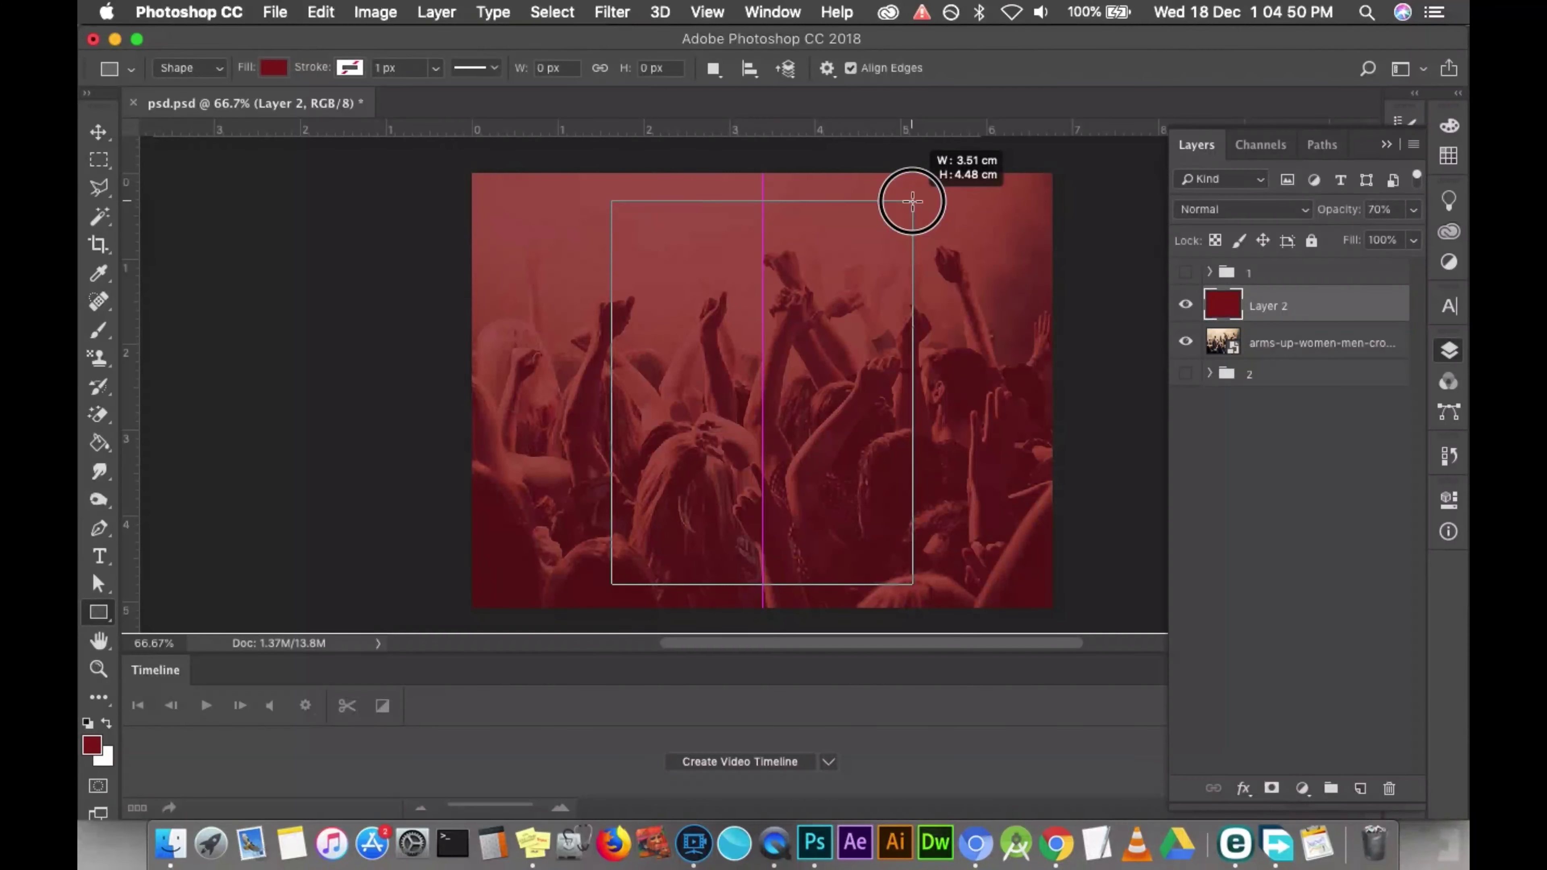
pyautogui.moveTo(913, 201); pyautogui.dragTo(913, 201)
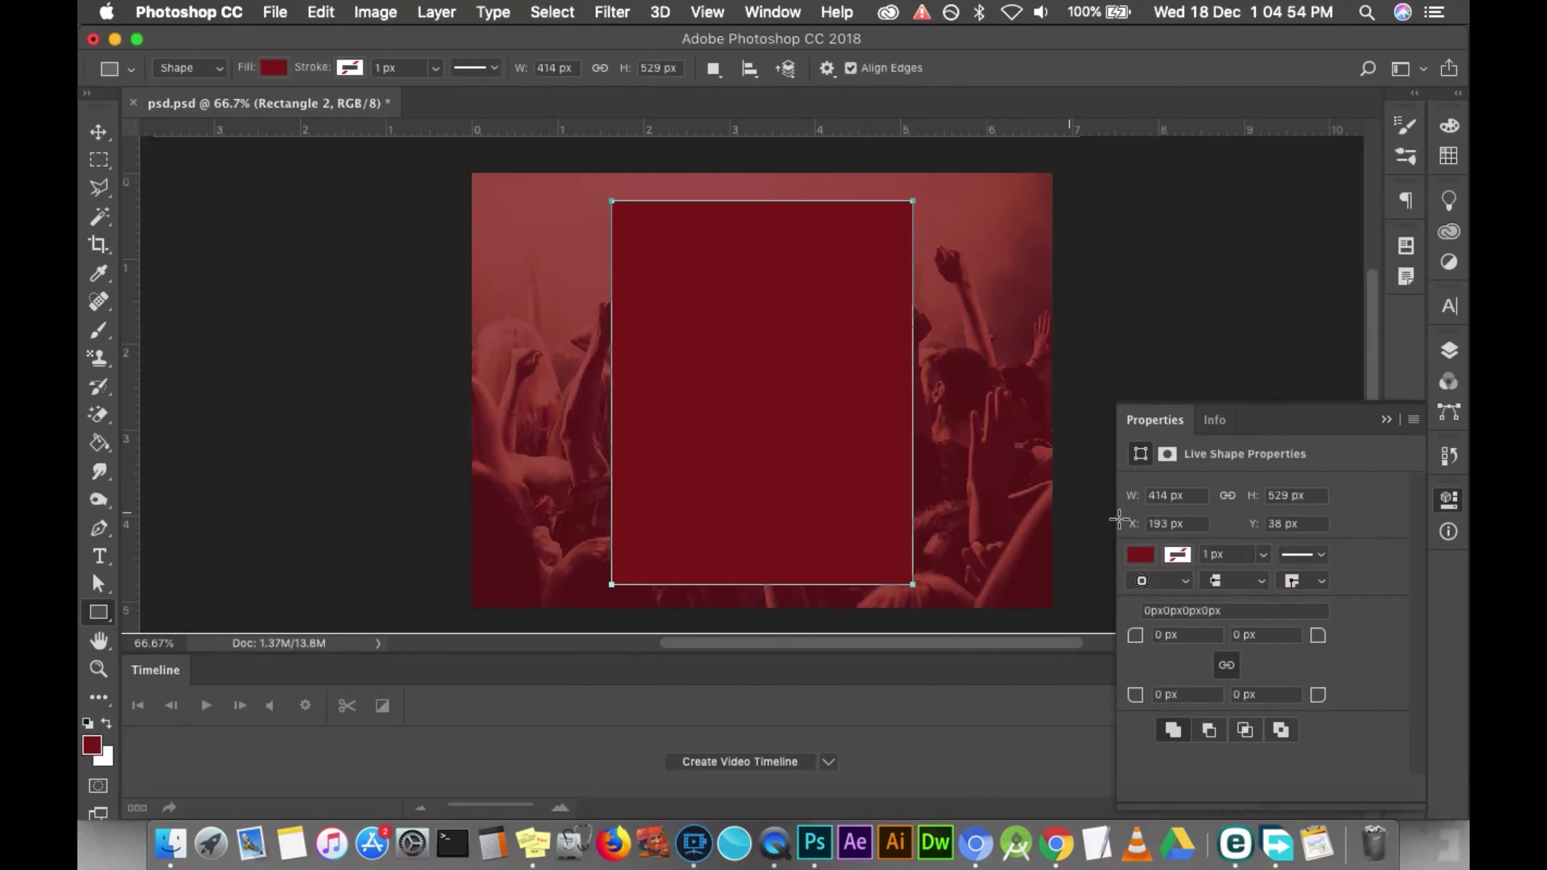
pyautogui.doubleClick(1167, 420)
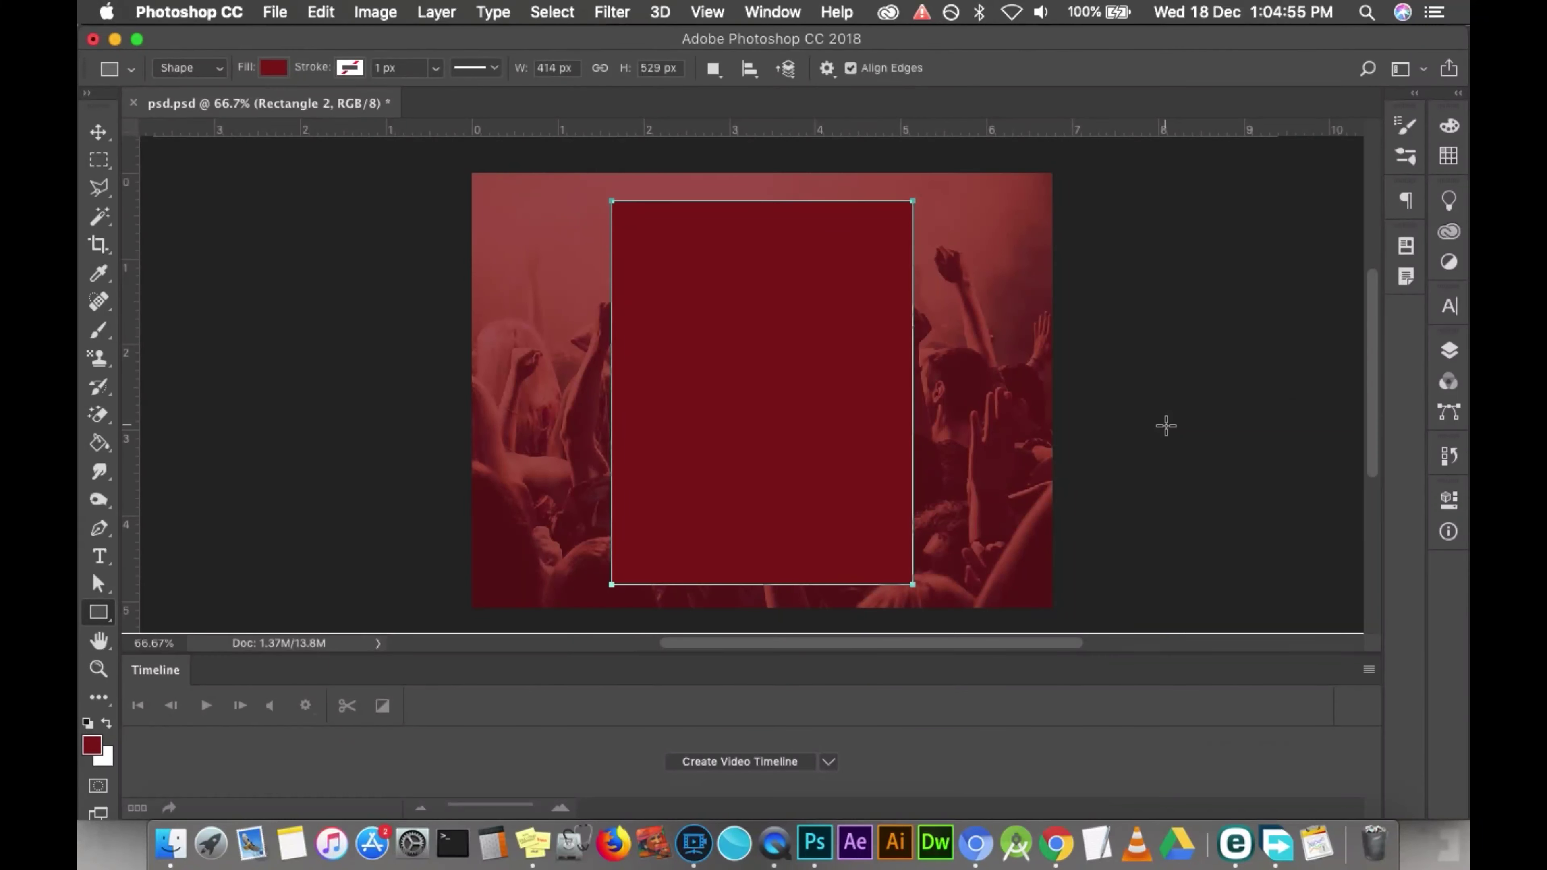
# Set Rectangle 2's fill to No Color so only its outline remains.
pyautogui.click(1450, 500)
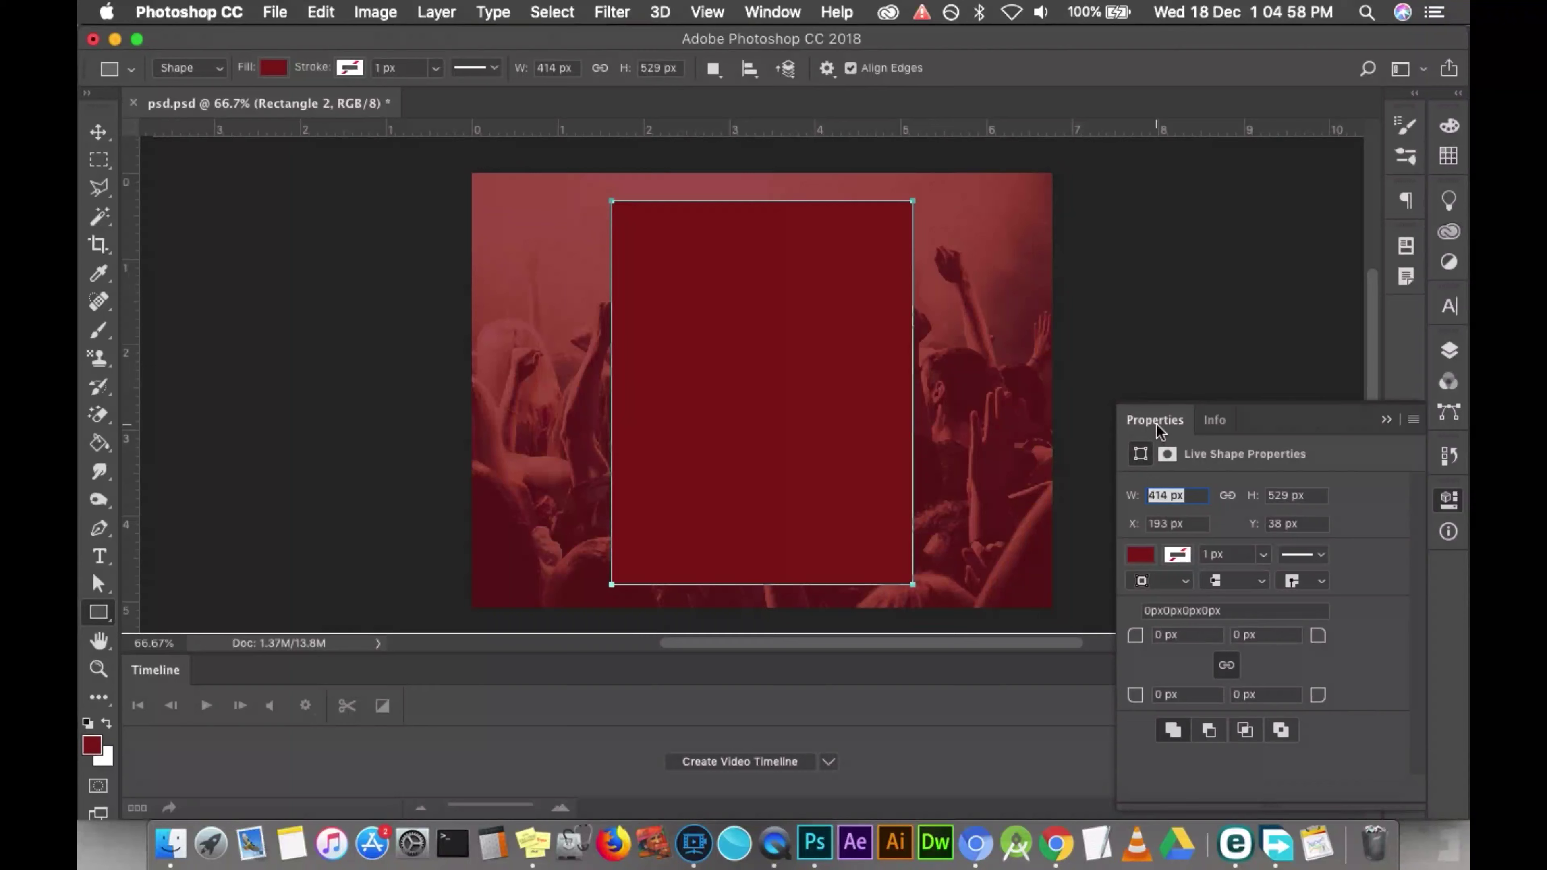
pyautogui.click(1141, 555)
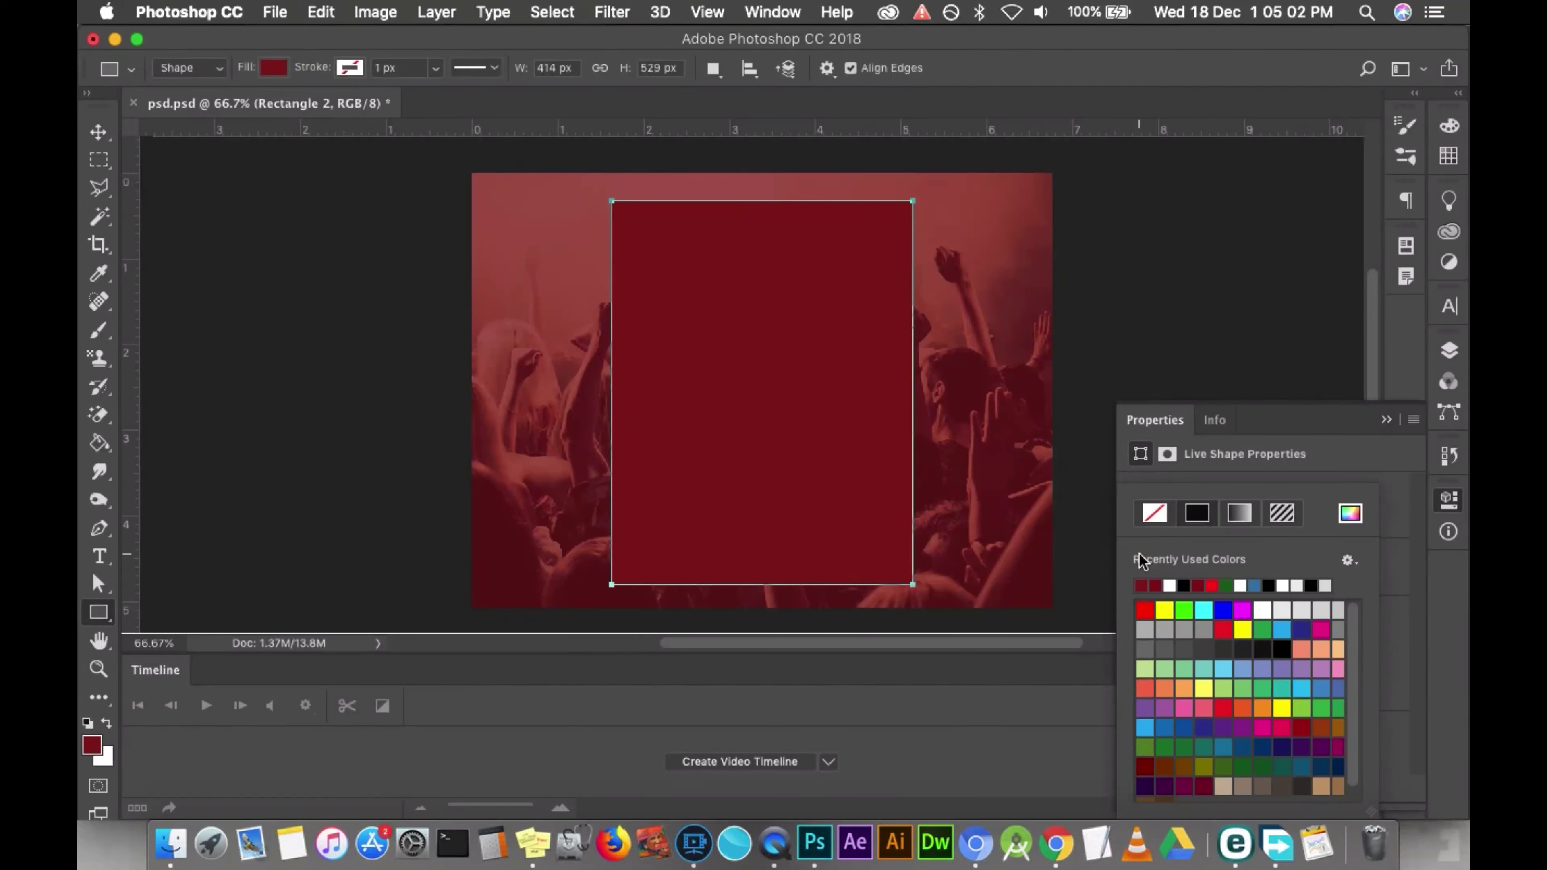
pyautogui.click(1152, 513)
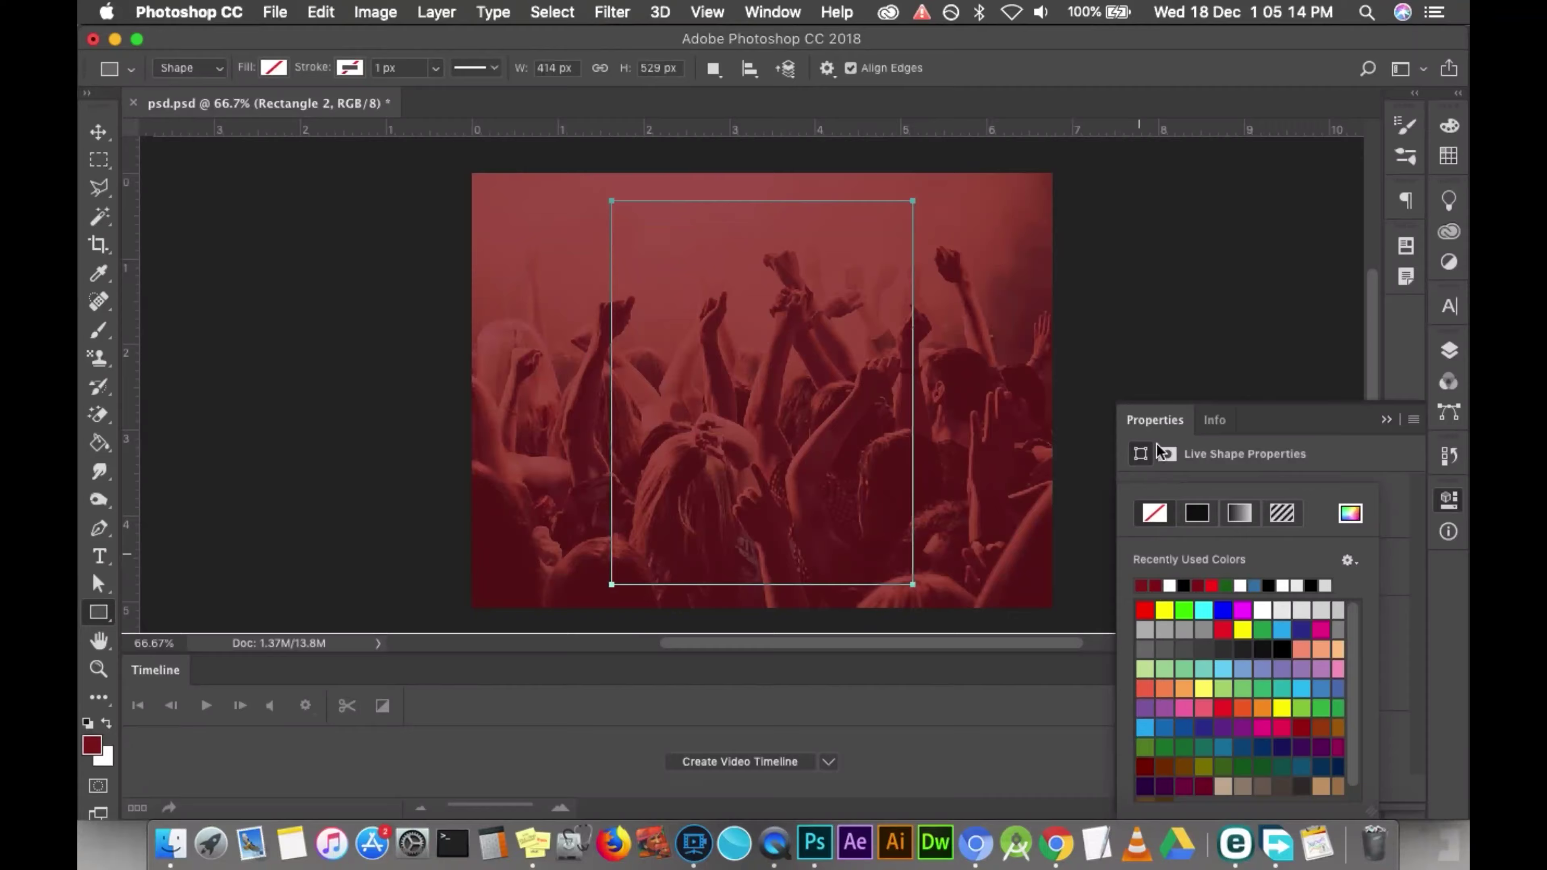
pyautogui.click(1144, 461)
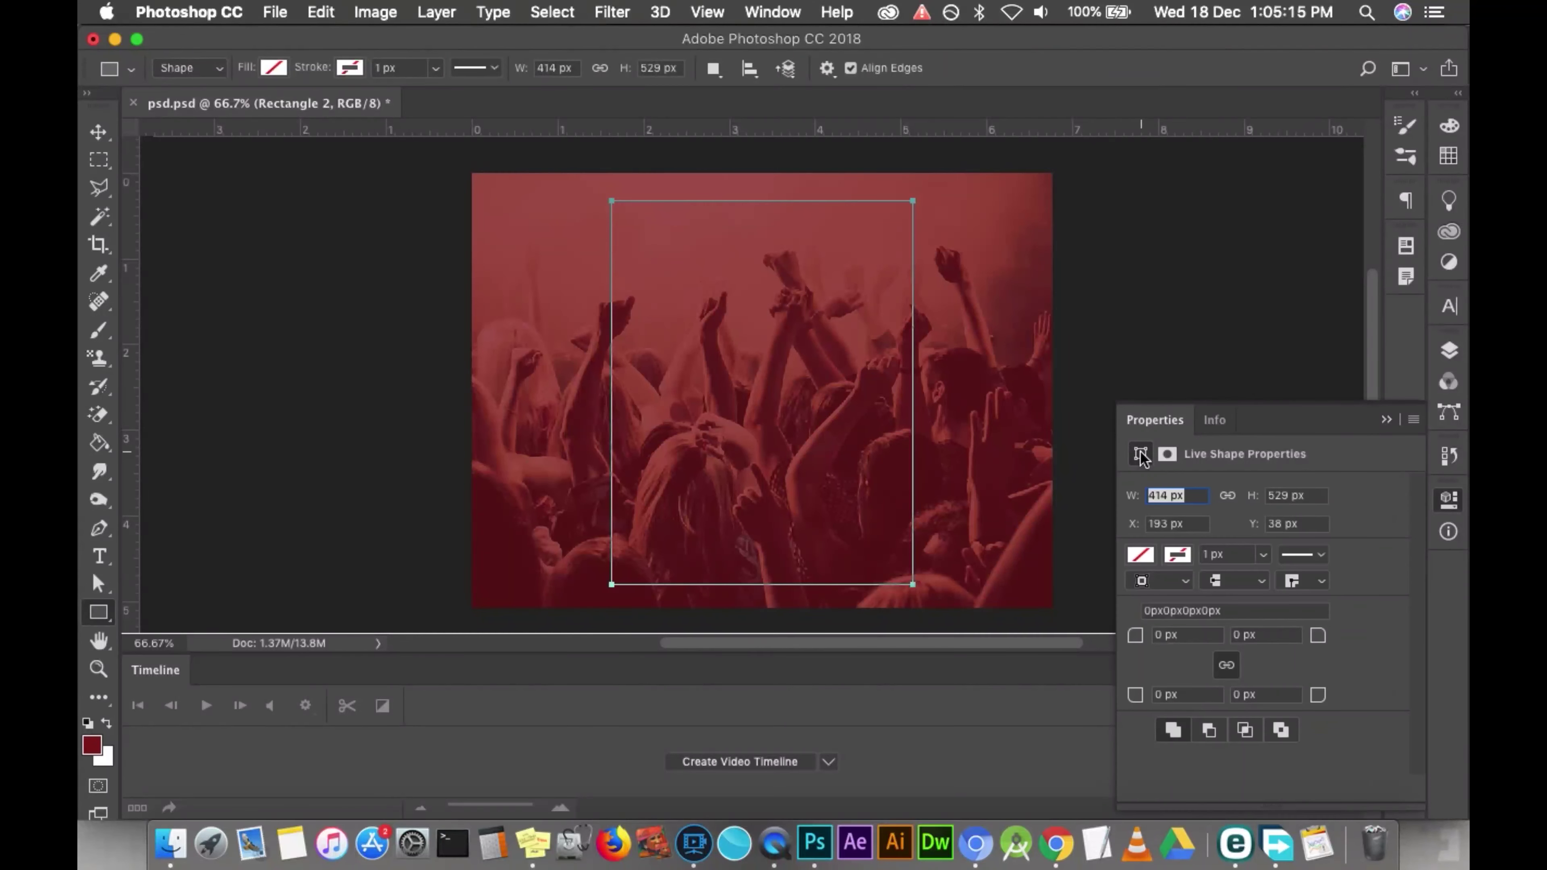
# Give Rectangle 2 a white stroke 4.68 px wide.
pyautogui.click(1178, 556)
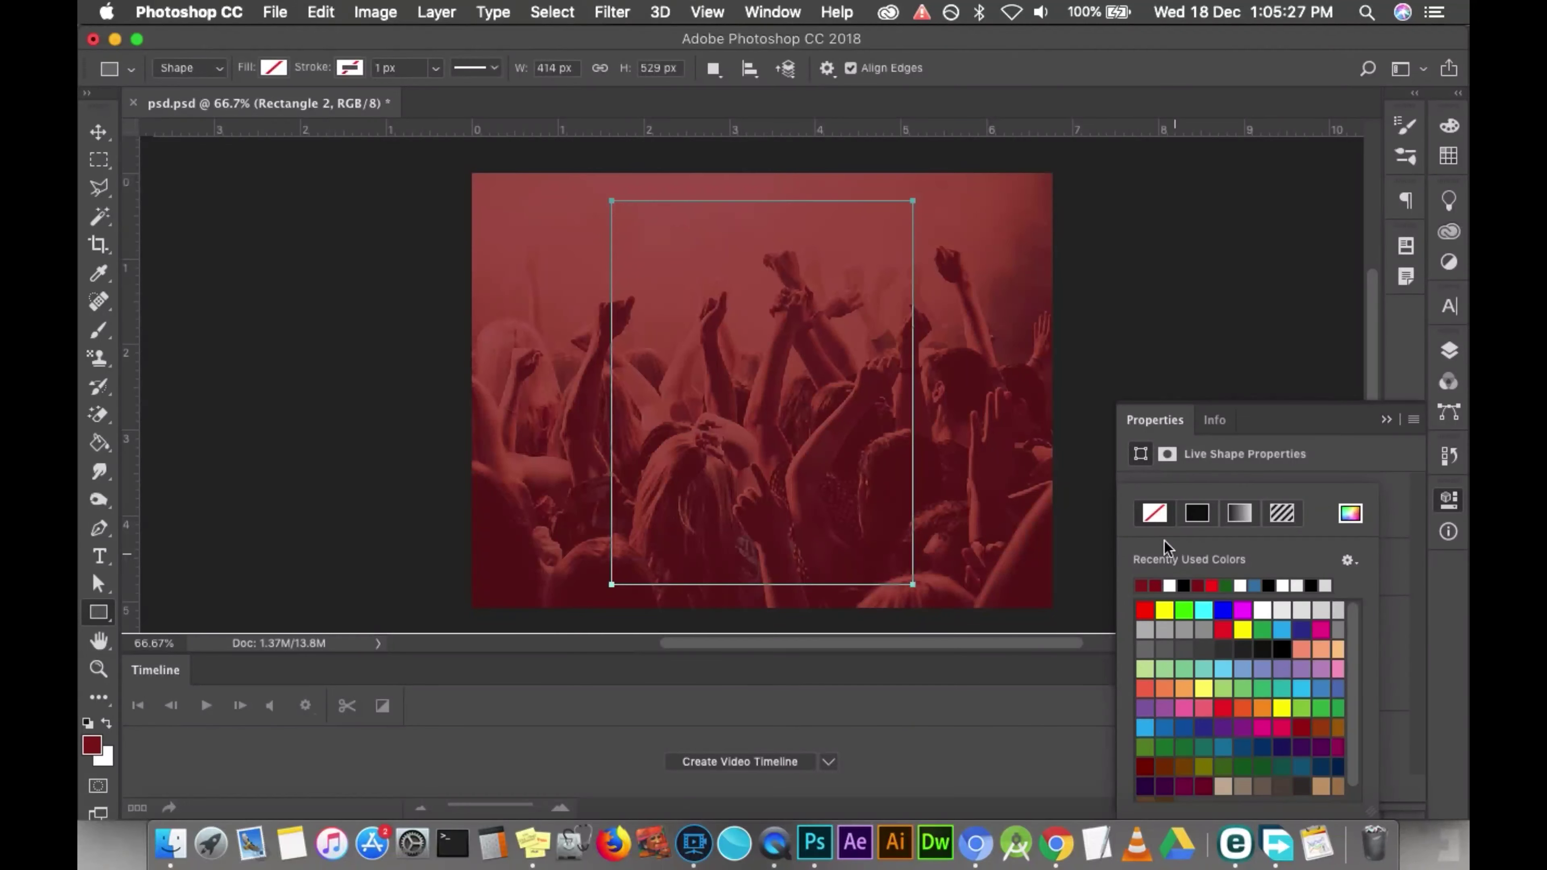
pyautogui.click(1176, 587)
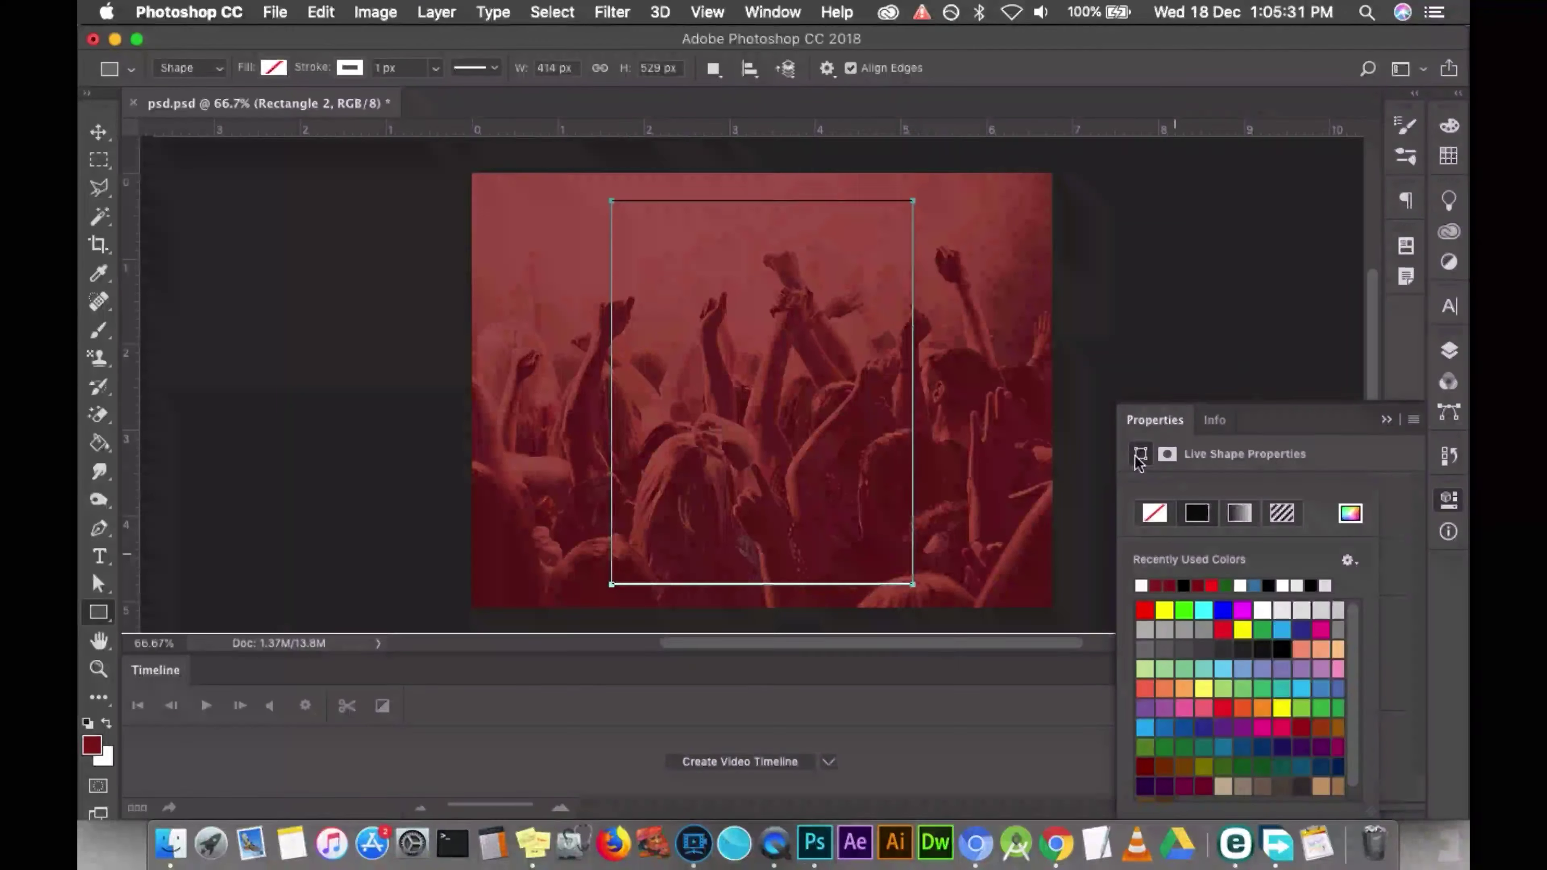
pyautogui.press('Return')
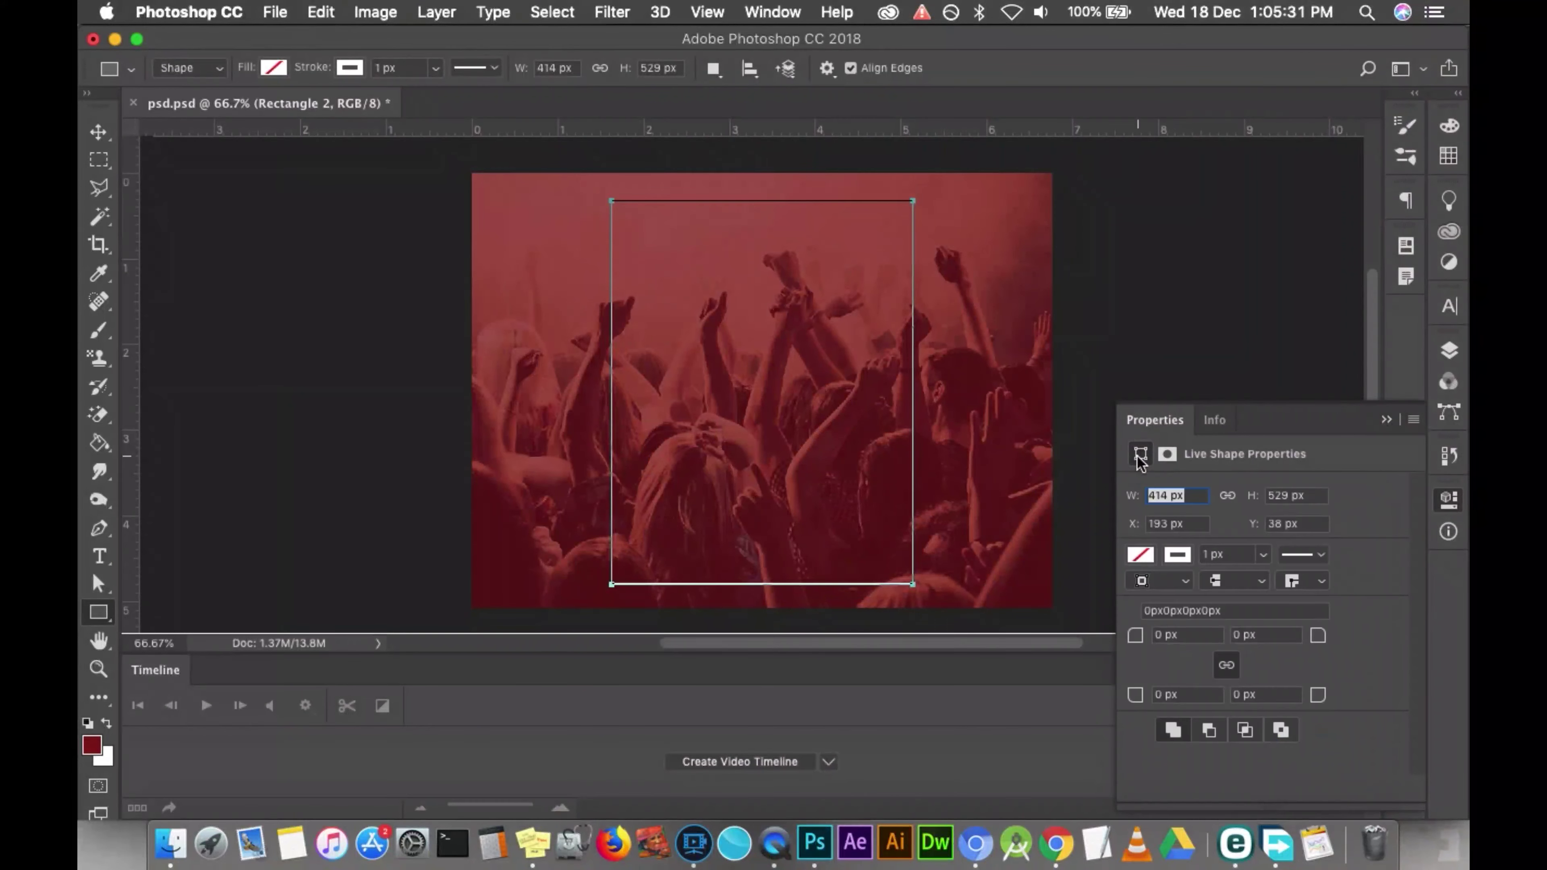
pyautogui.click(1265, 556)
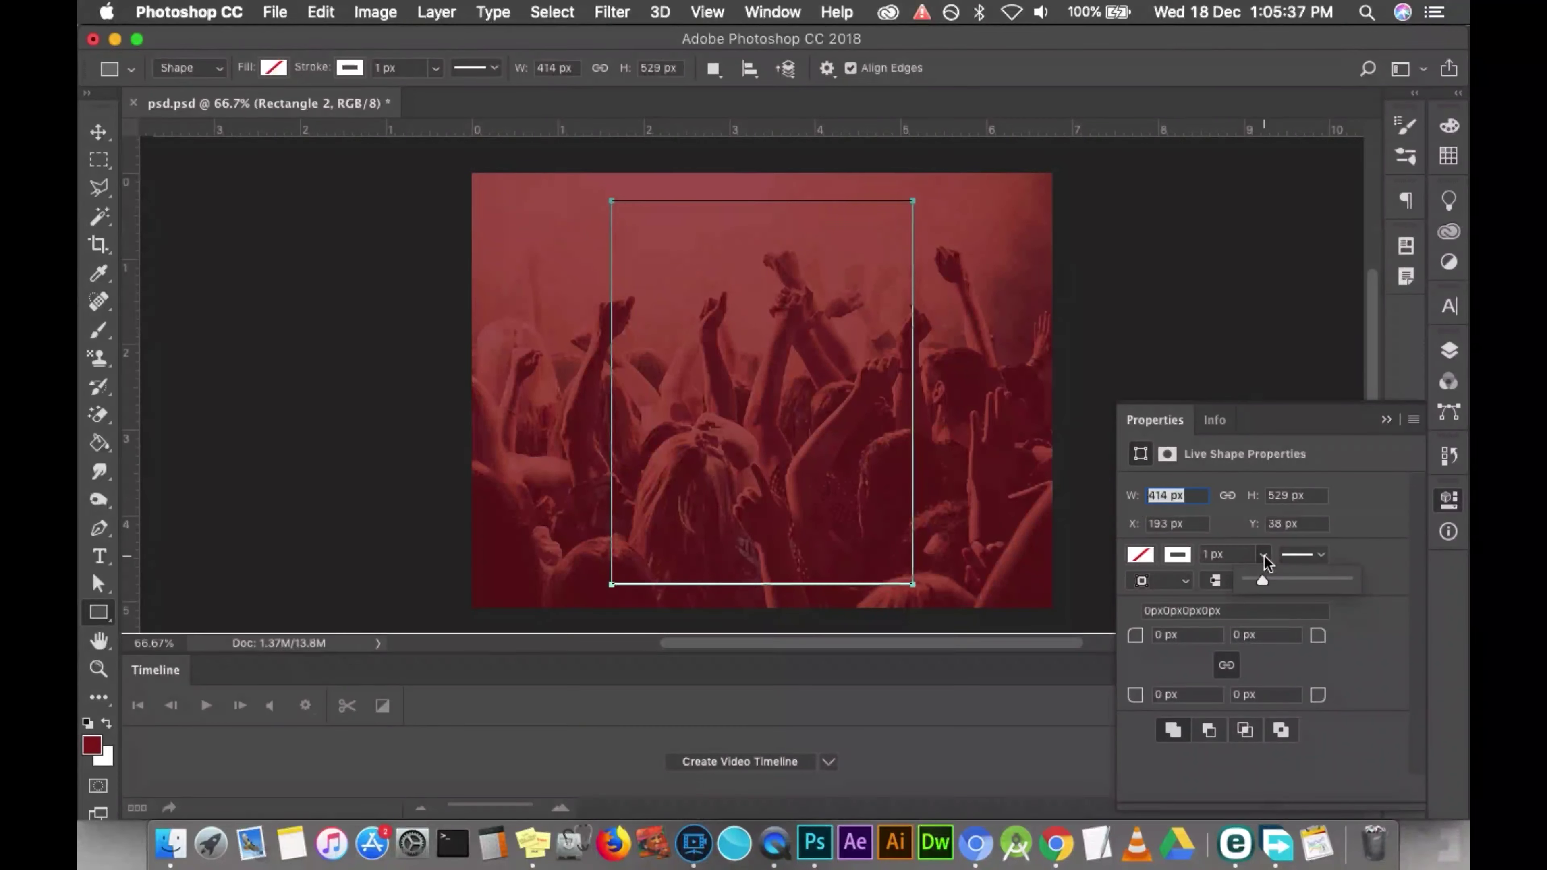
pyautogui.moveTo(1260, 583); pyautogui.dragTo(1265, 583)
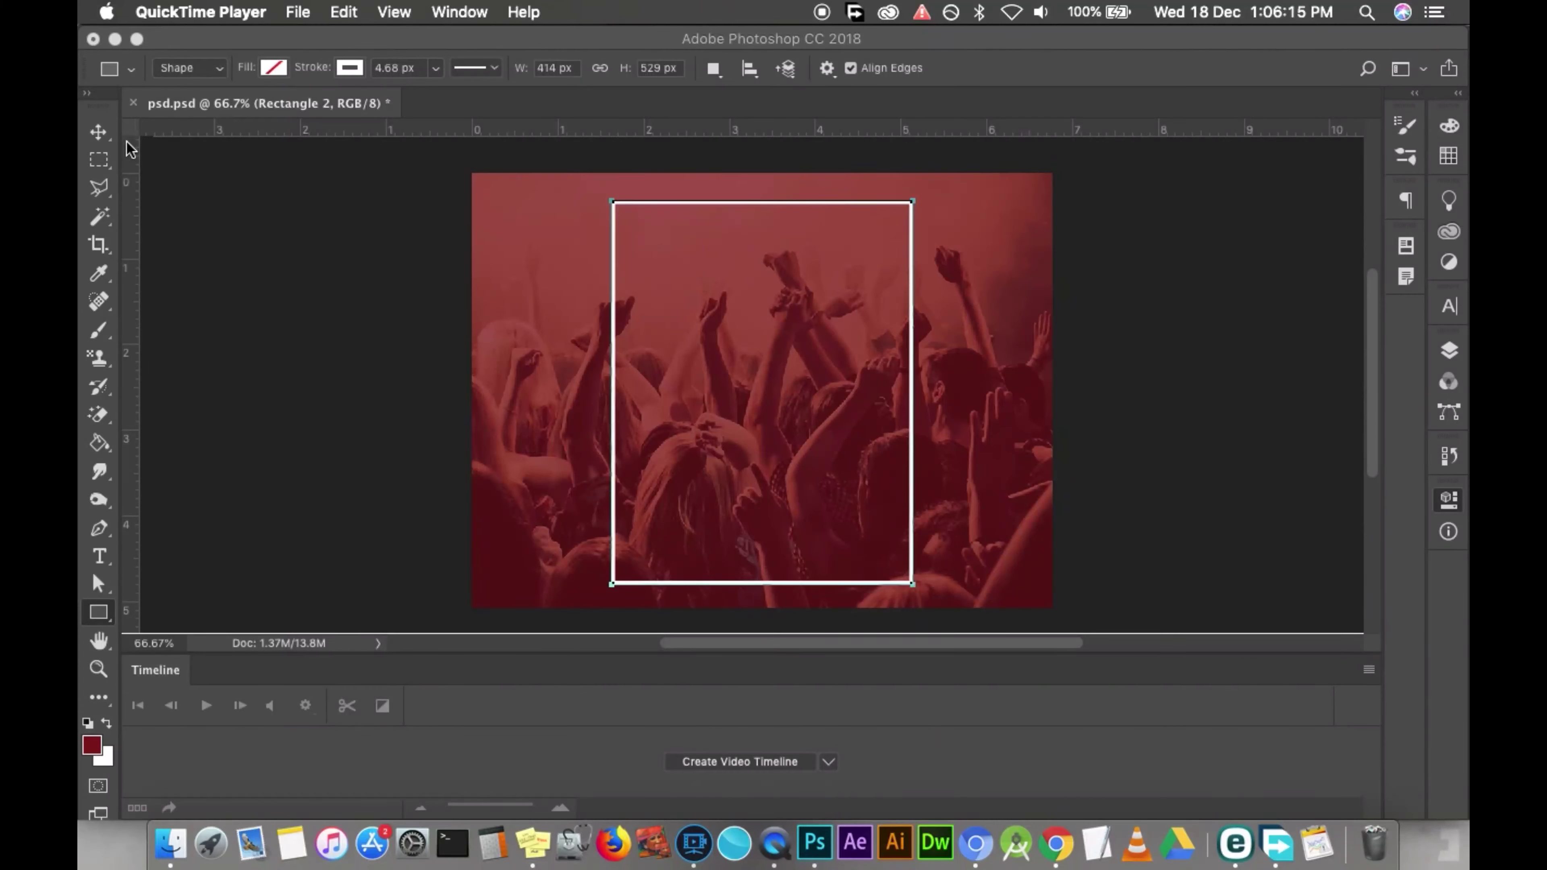
pyautogui.click(105, 144)
pyautogui.click(95, 135)
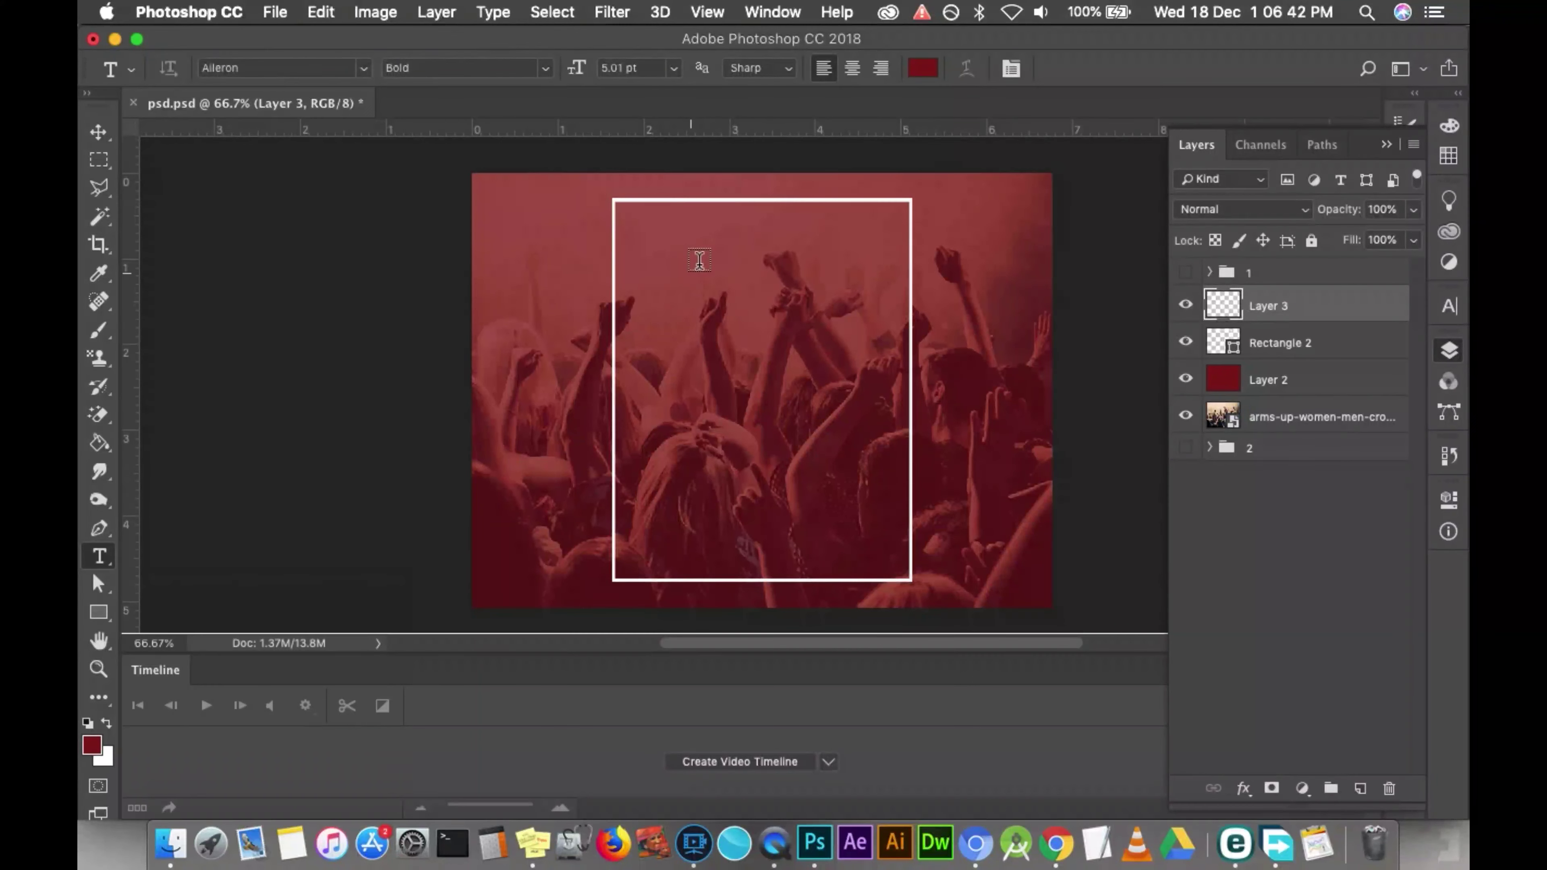
# Type ANTICIPATE near the top of the frame, briefly checking the reference design.
pyautogui.click(709, 247)
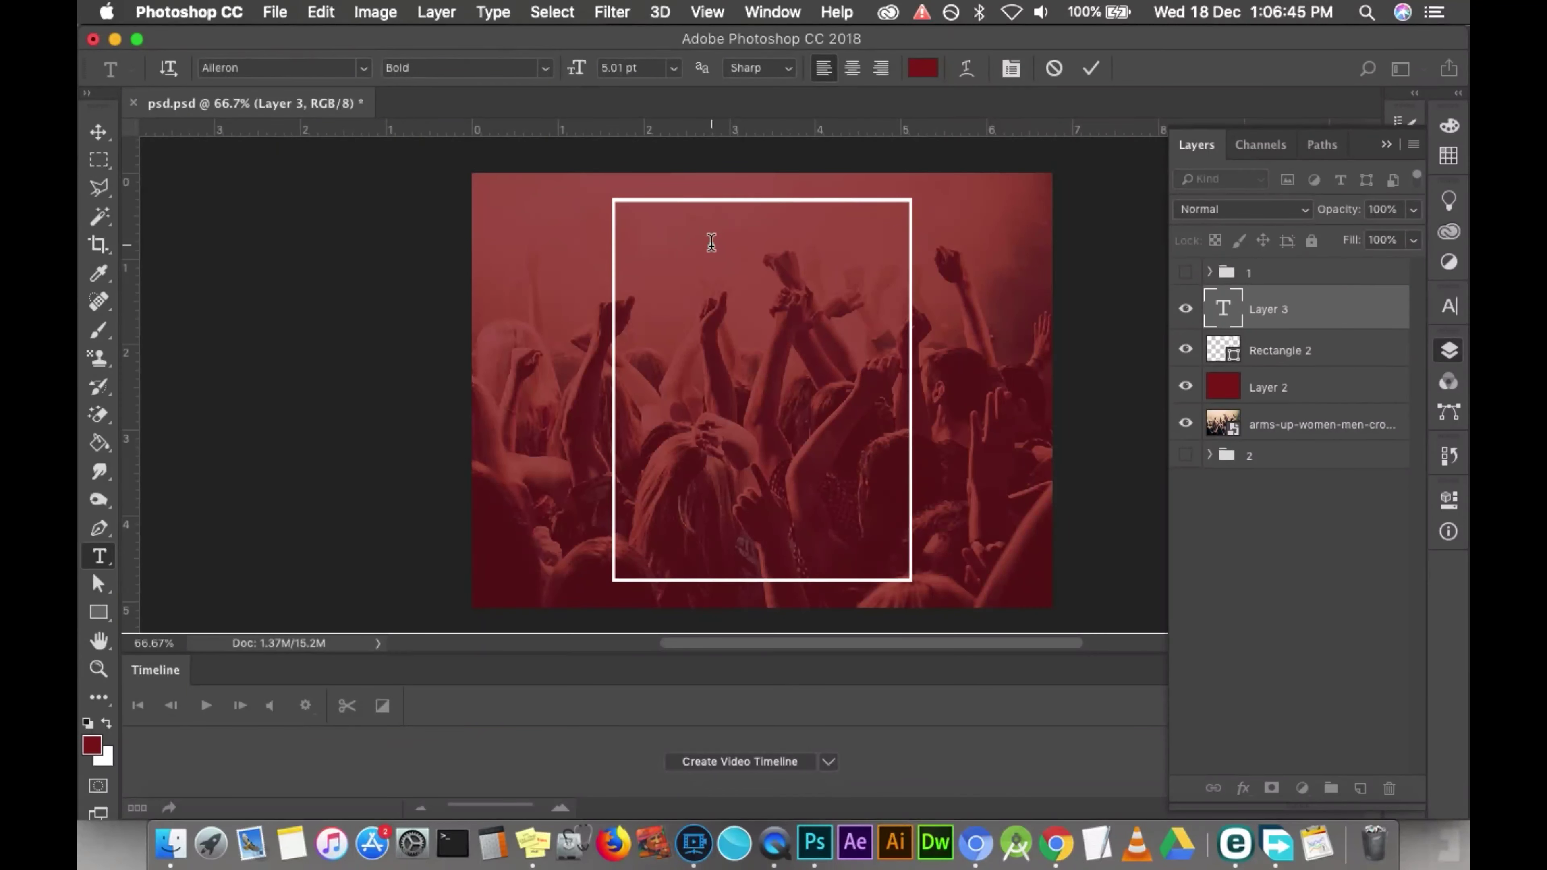
pyautogui.click(1186, 274)
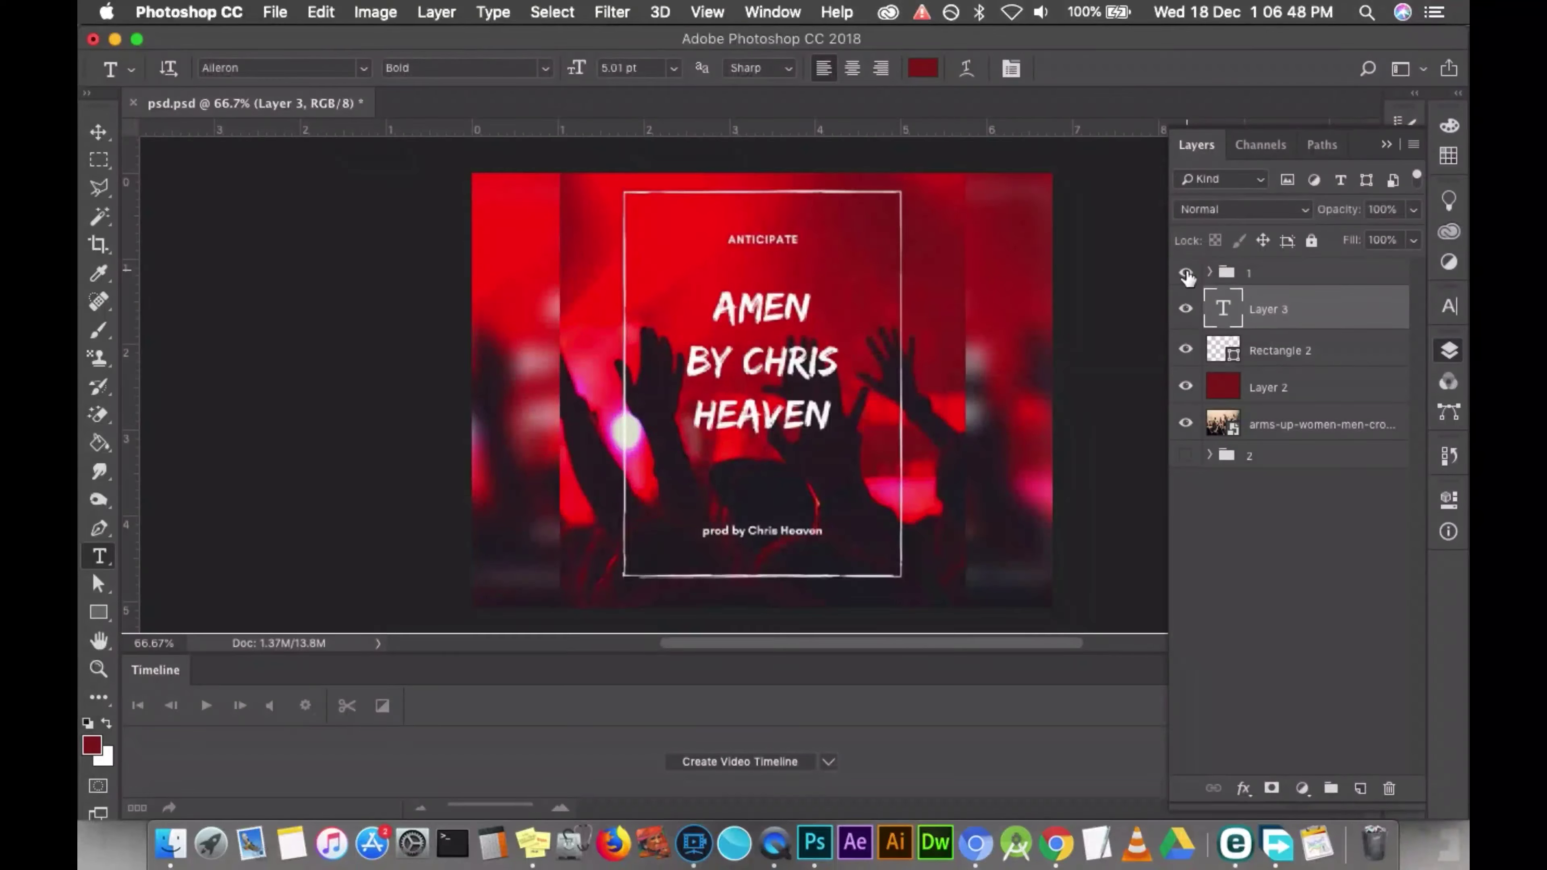
pyautogui.click(1186, 275)
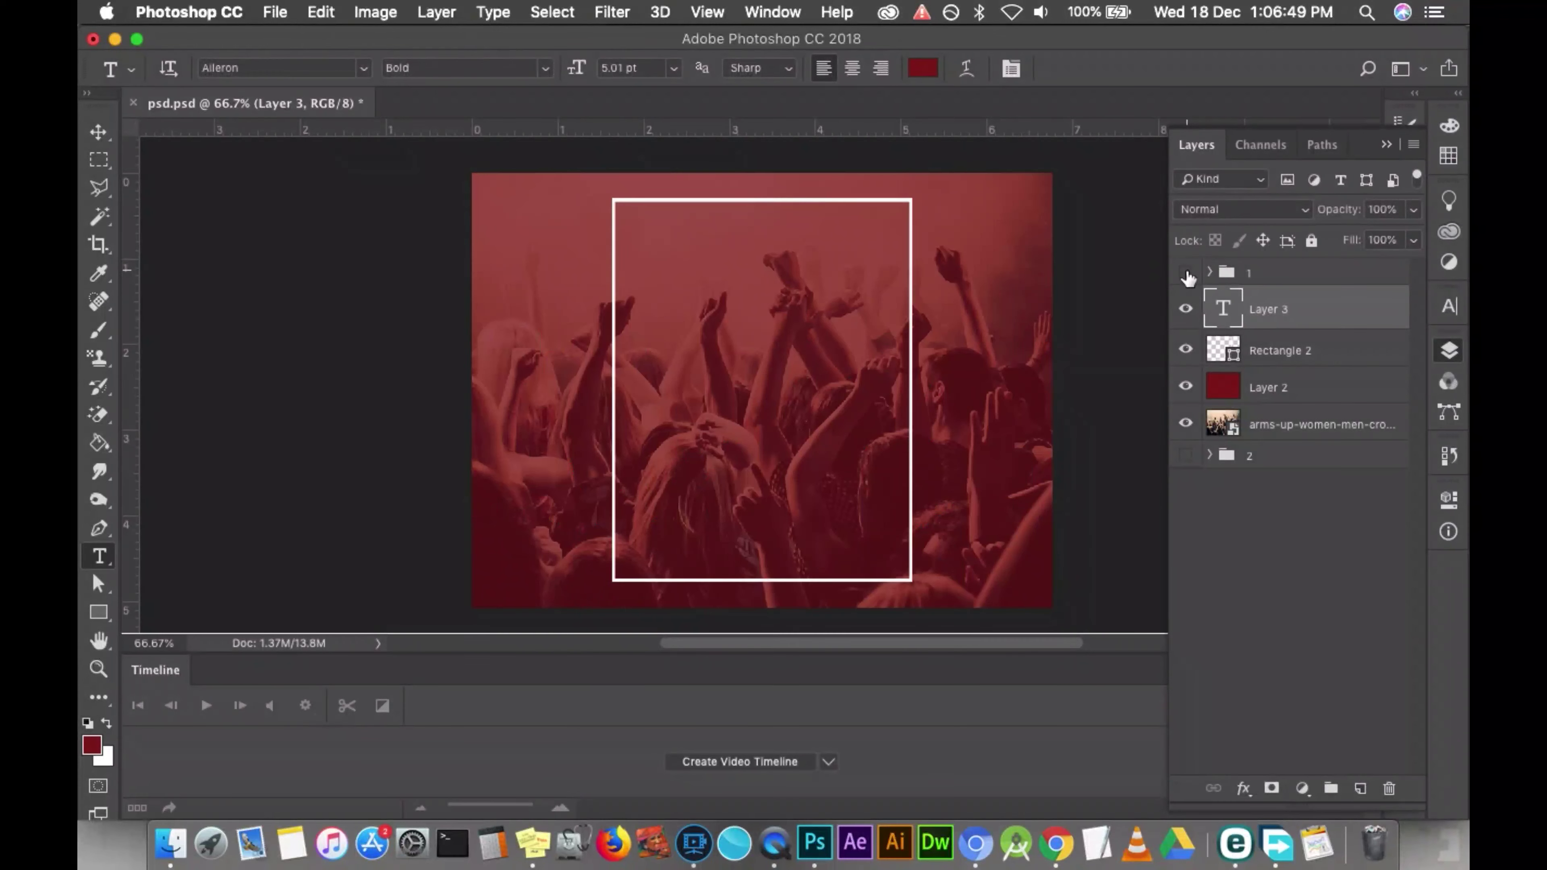
pyautogui.doubleClick(1224, 318)
pyautogui.write('ANTICIPATE')
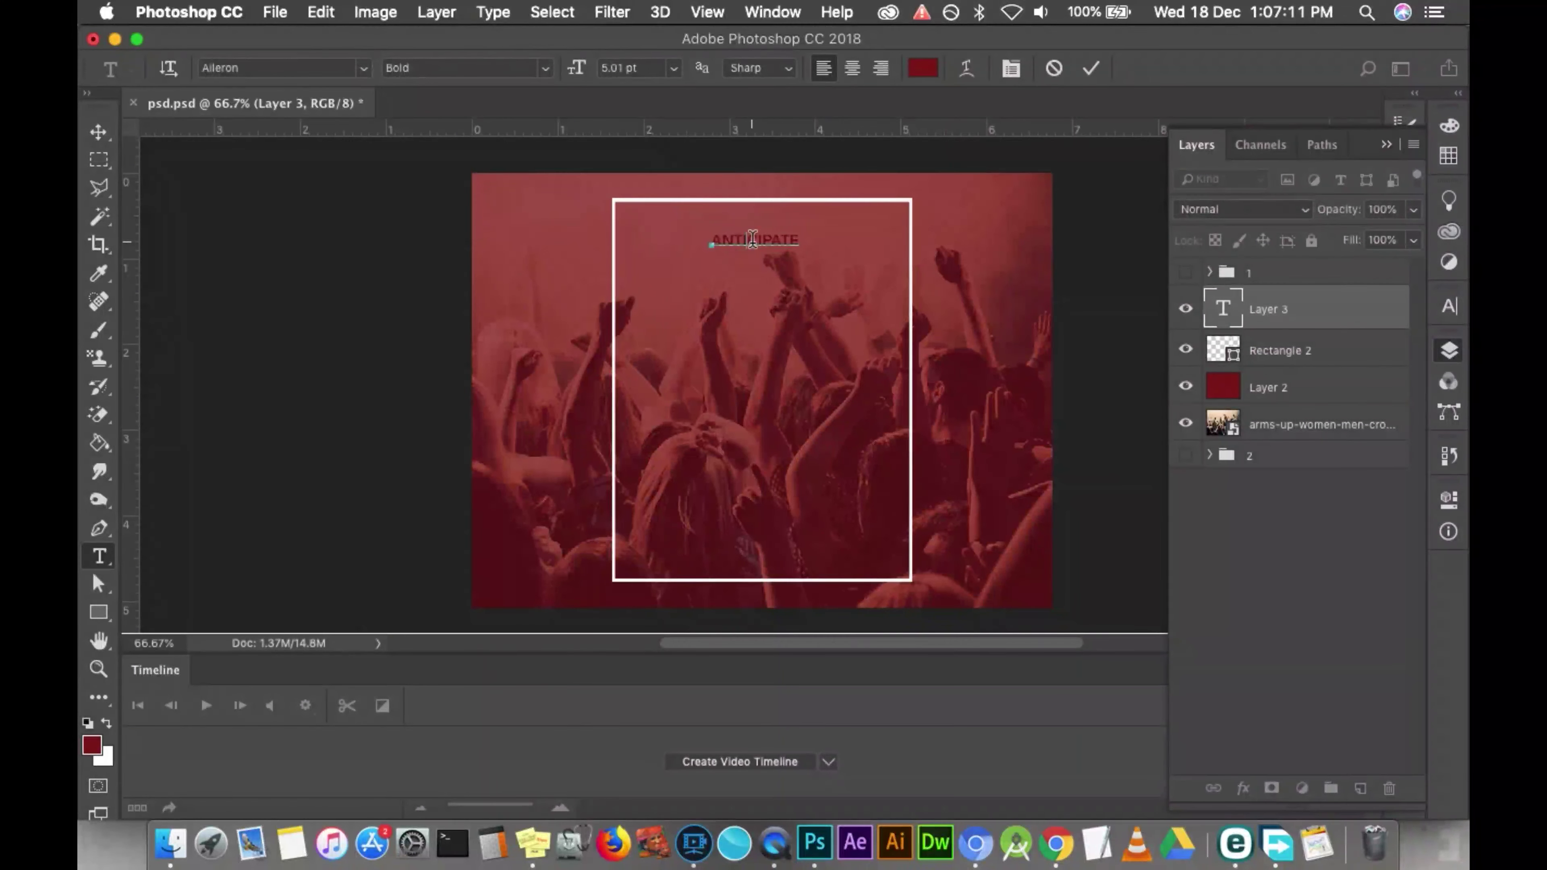
# Colour the ANTICIPATE text pure white #ffffff.
pyautogui.doubleClick(753, 239)
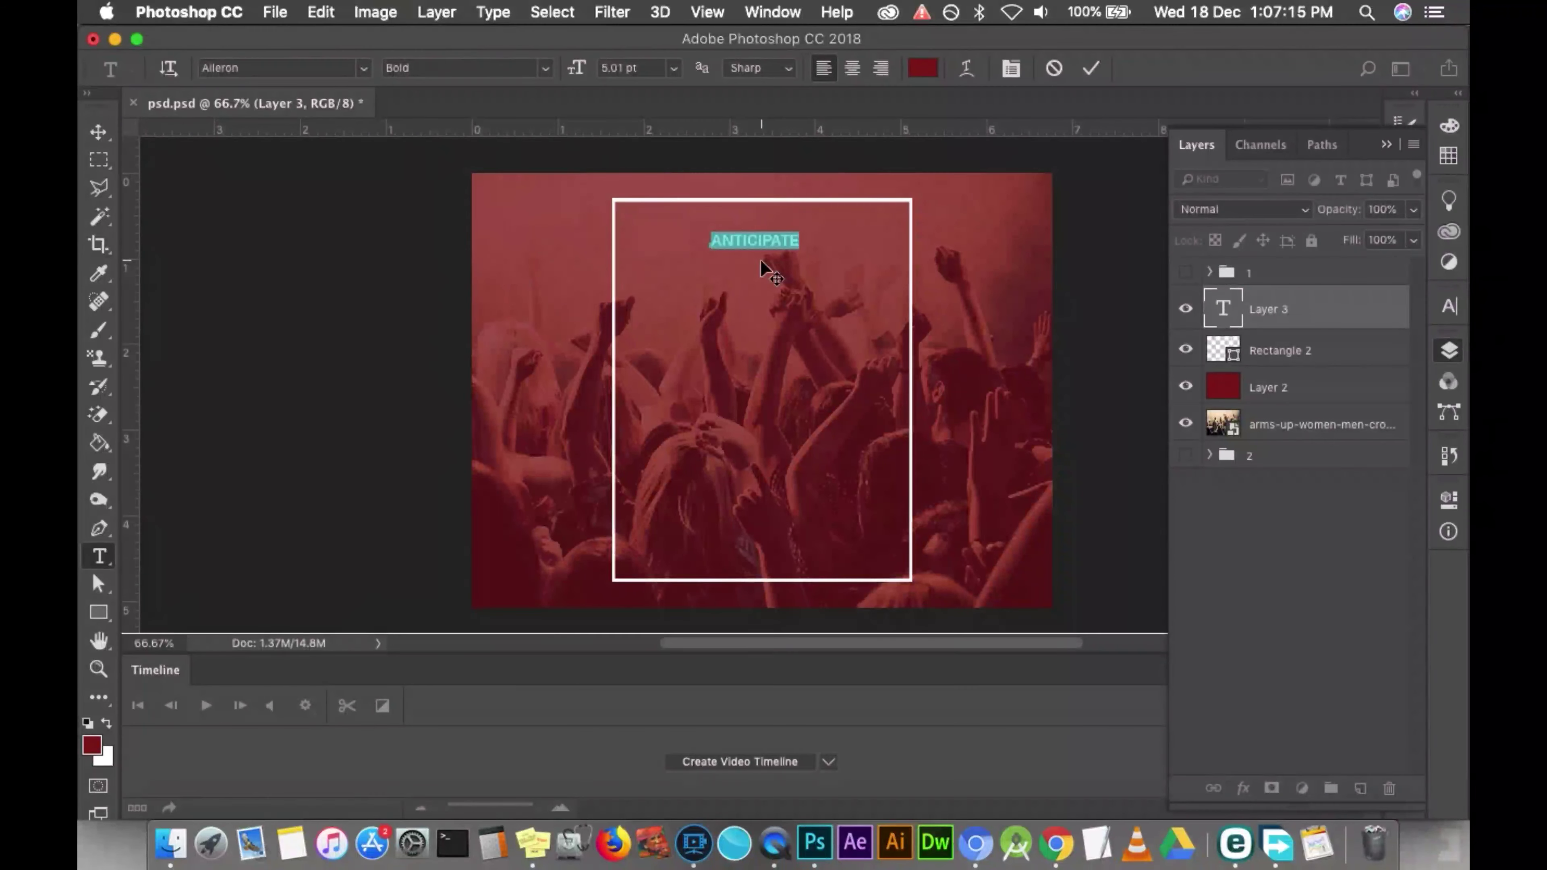
pyautogui.click(923, 67)
pyautogui.moveTo(331, 545); pyautogui.dragTo(177, 449)
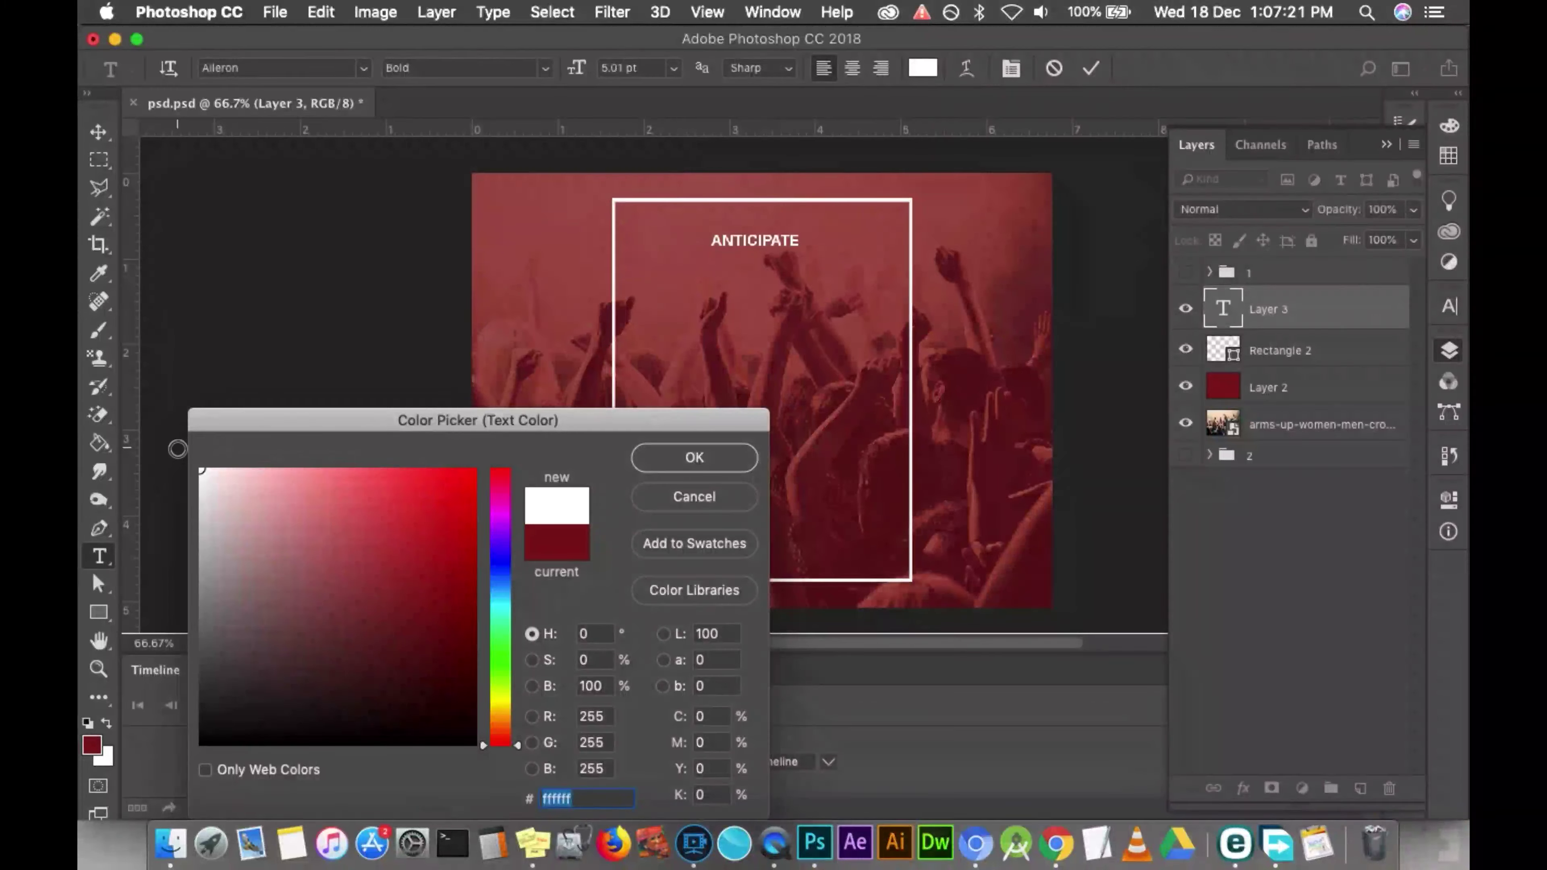
pyautogui.click(673, 459)
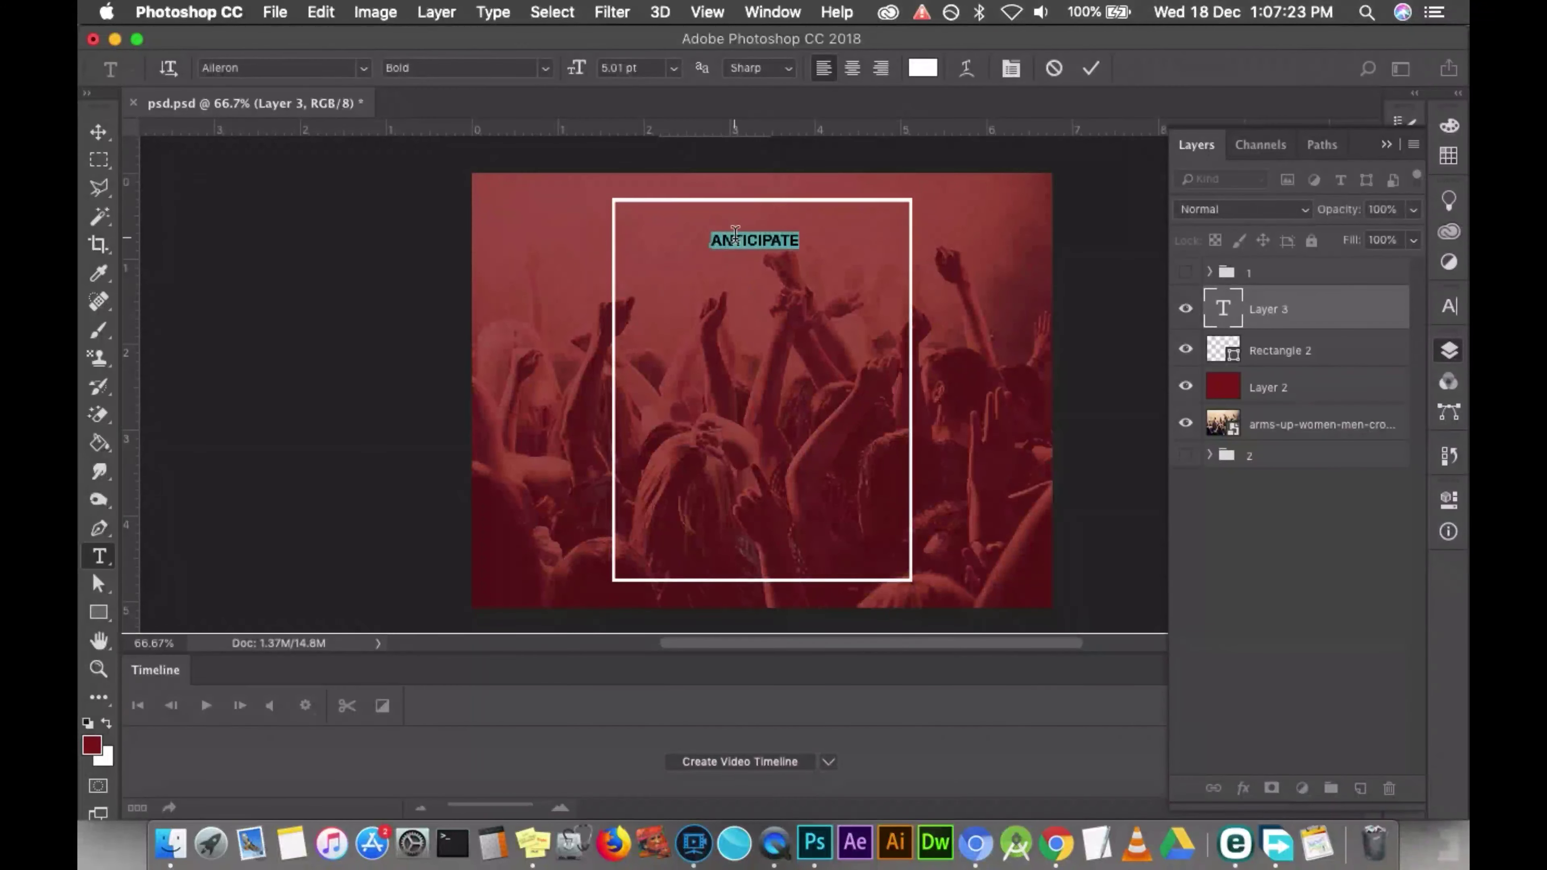
pyautogui.click(735, 234)
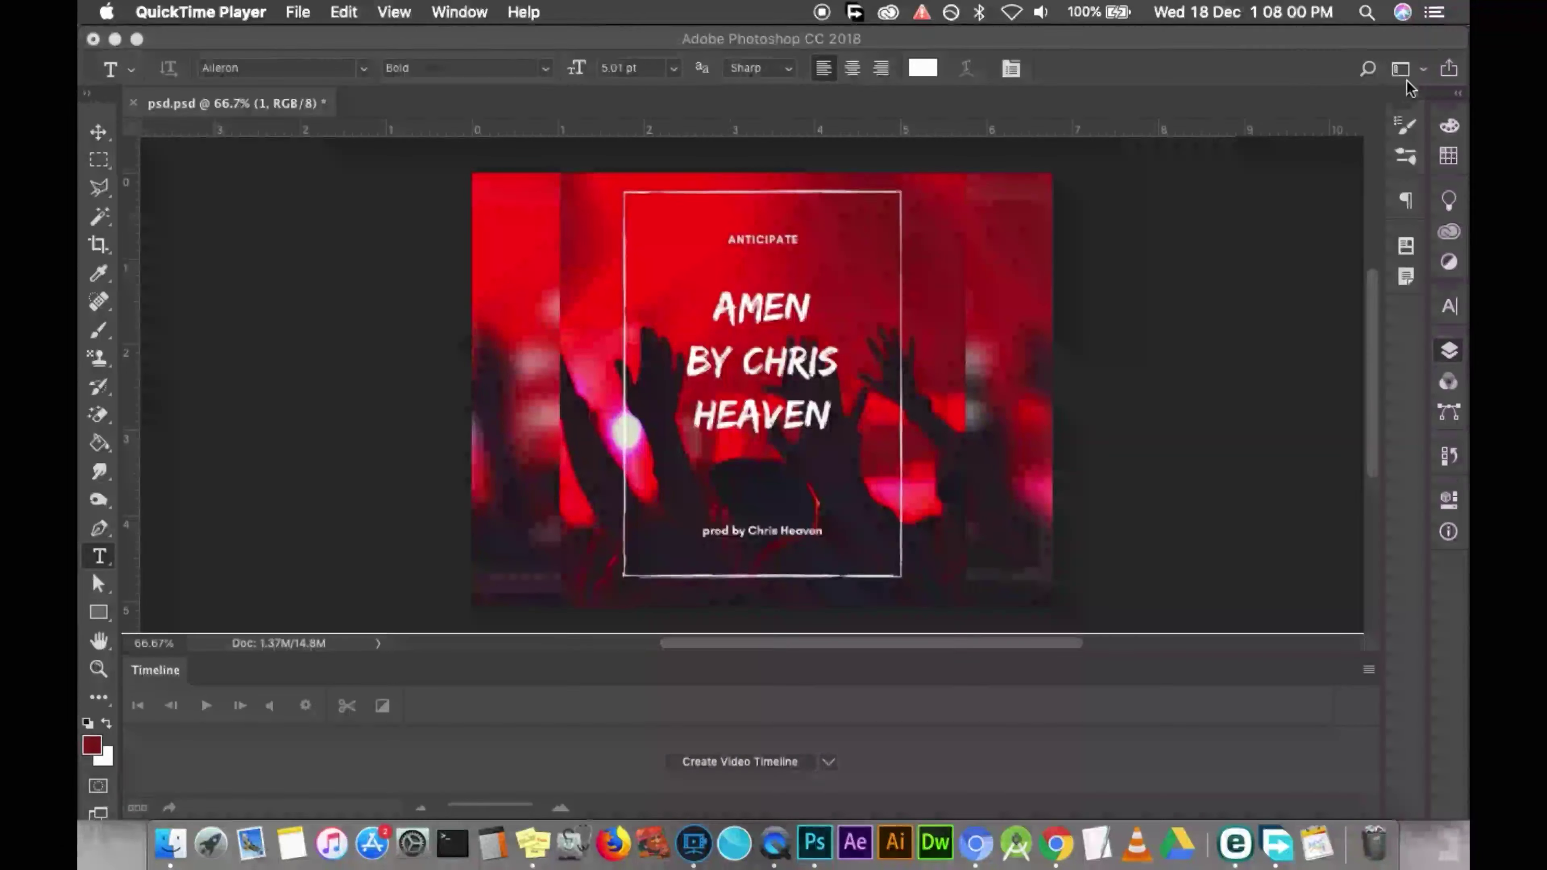
# Type PROD BY CHRIS HEAVEN near the bottom of the frame.
pyautogui.click(1449, 349)
pyautogui.click(1185, 272)
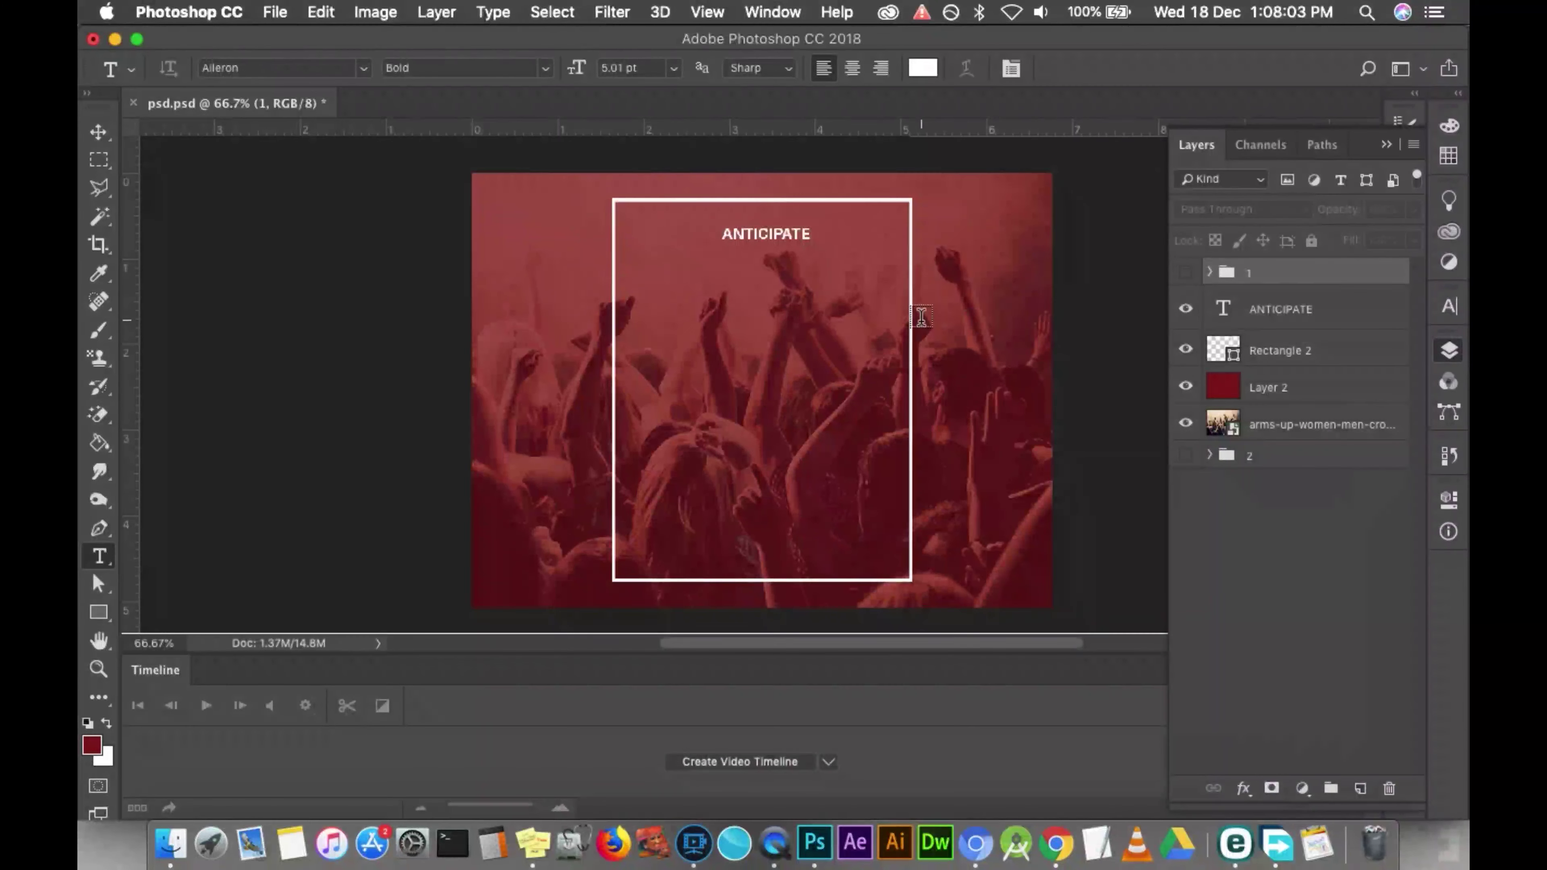
pyautogui.click(683, 550)
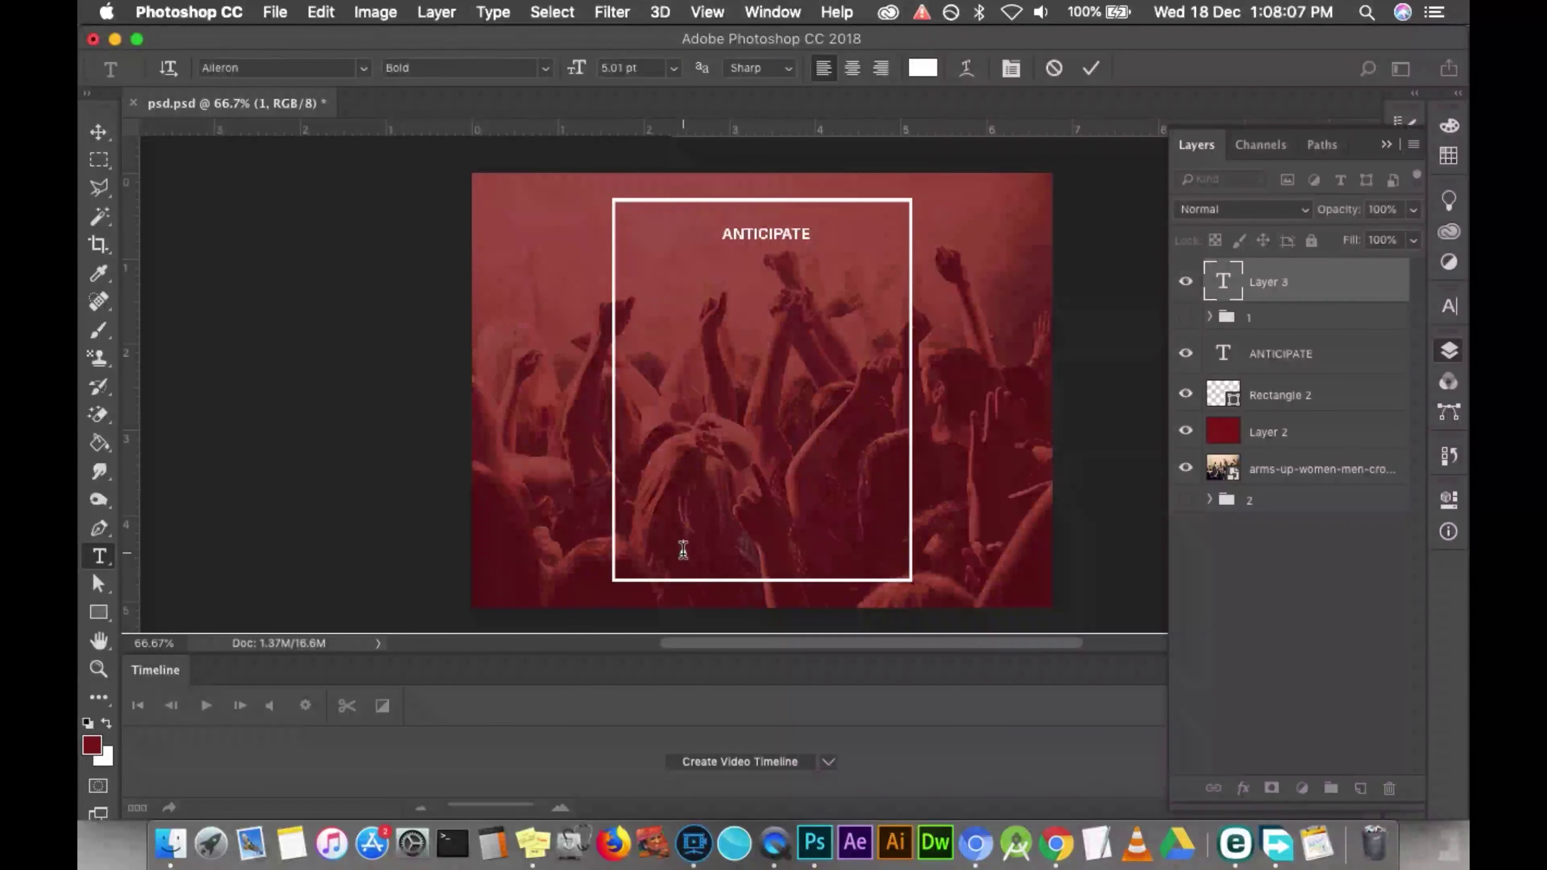
pyautogui.write('PR')
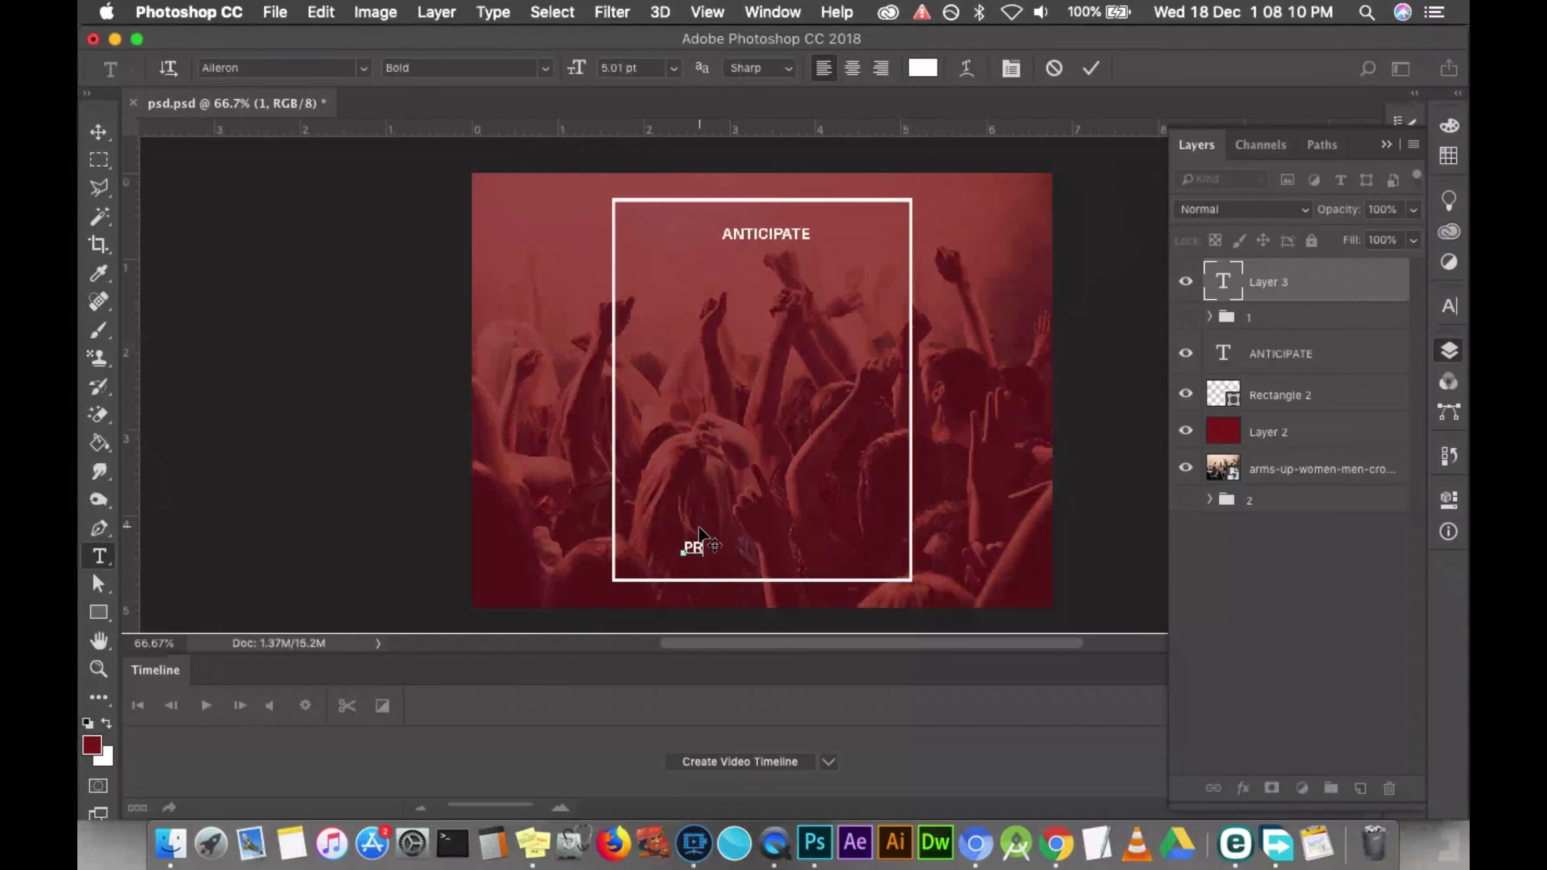
pyautogui.write('OD BY CHRIS HEAVEN')
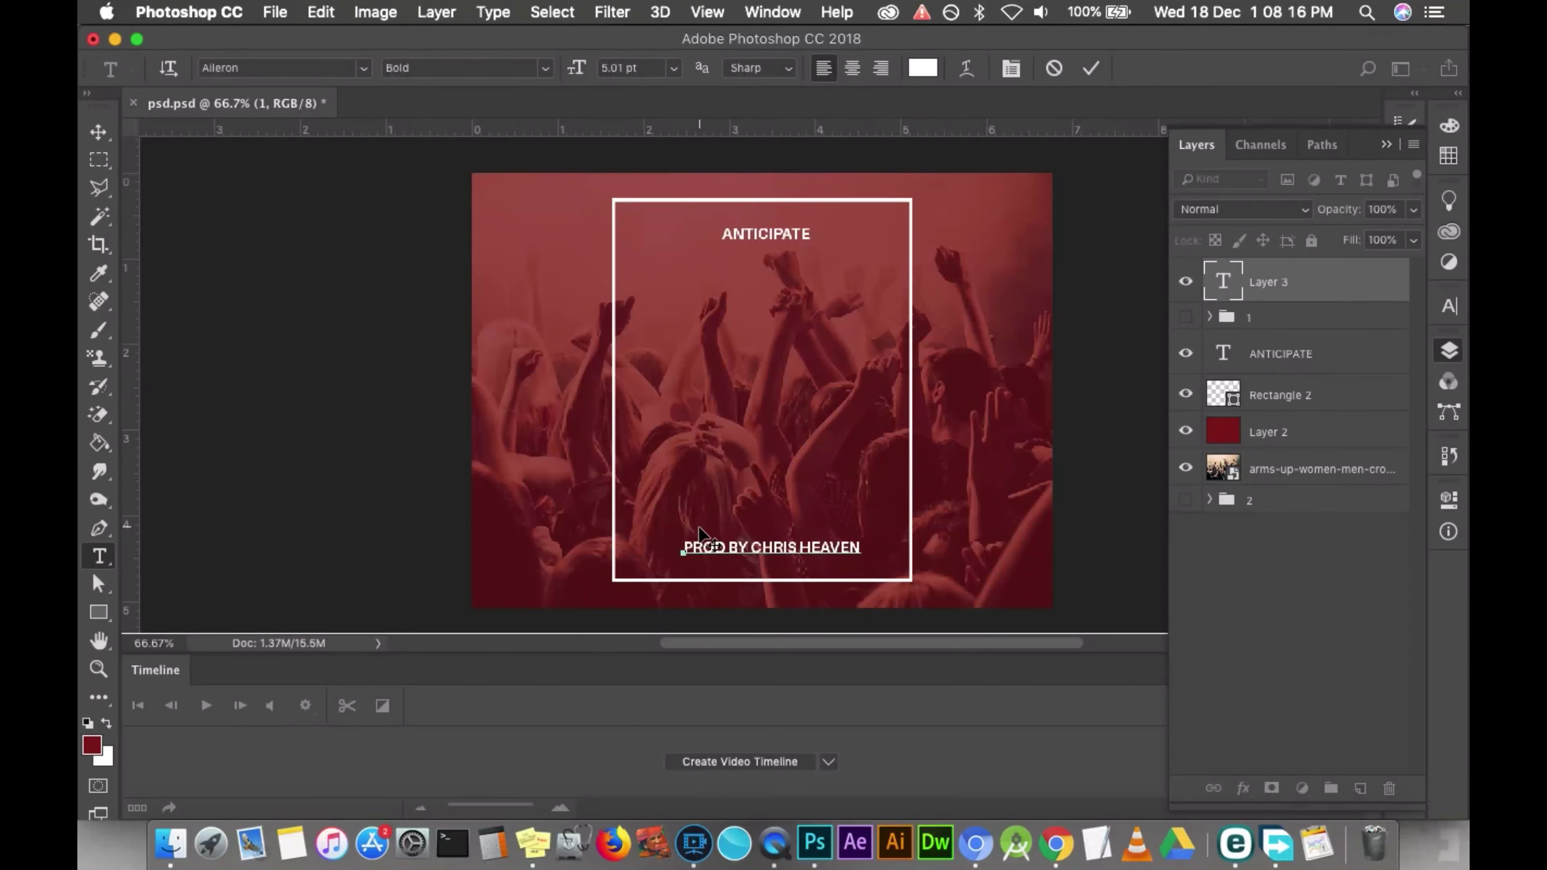
pyautogui.press('super+a')
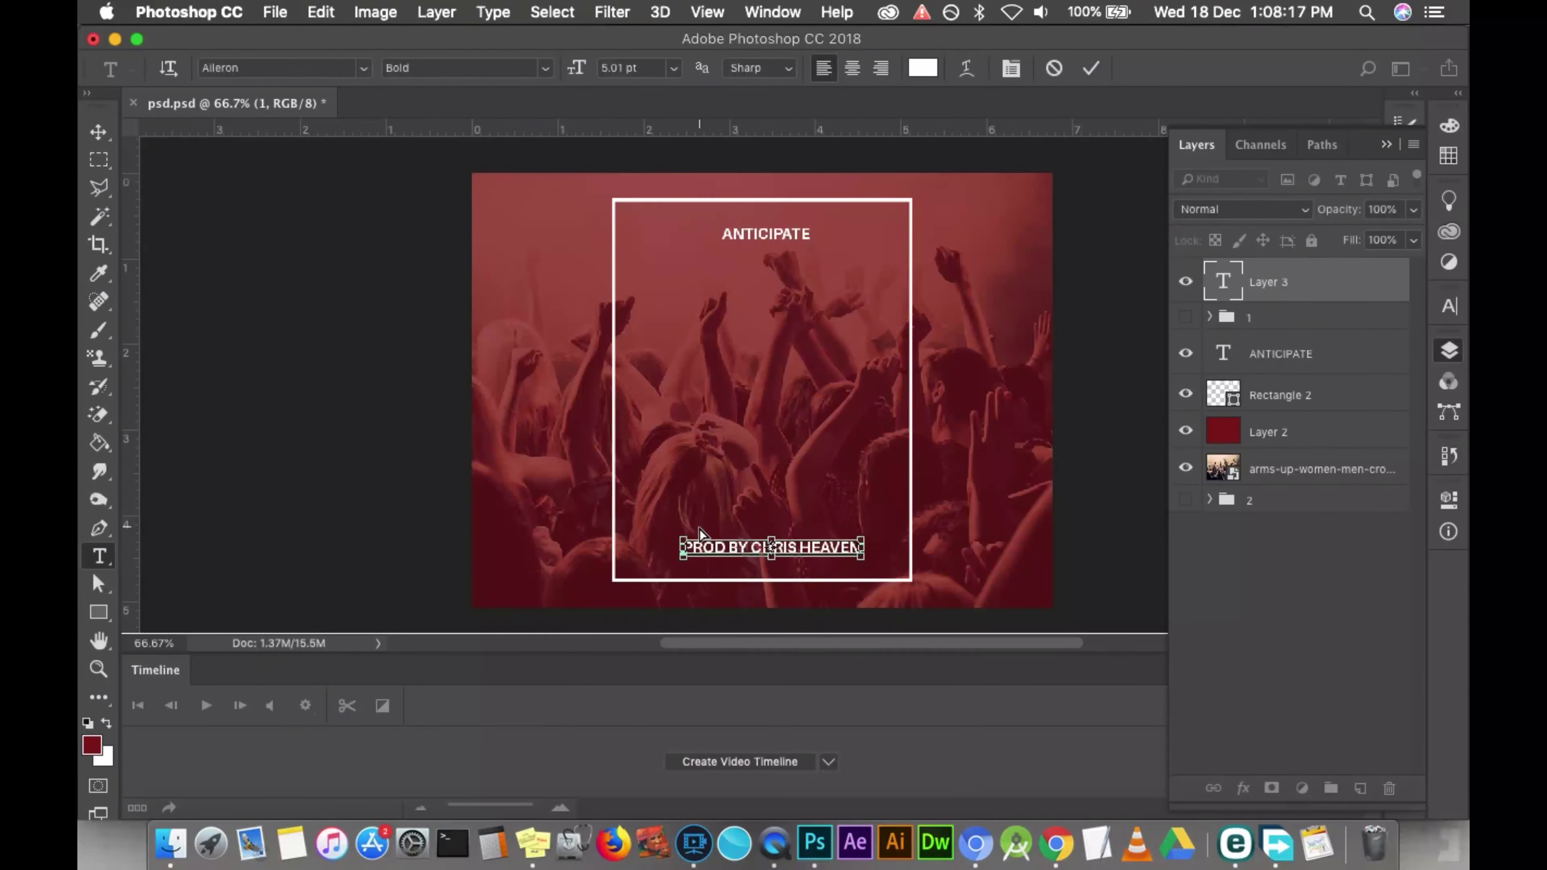
# Commit the credit text and move reference group 1 to the top of the layers.
pyautogui.click(699, 530)
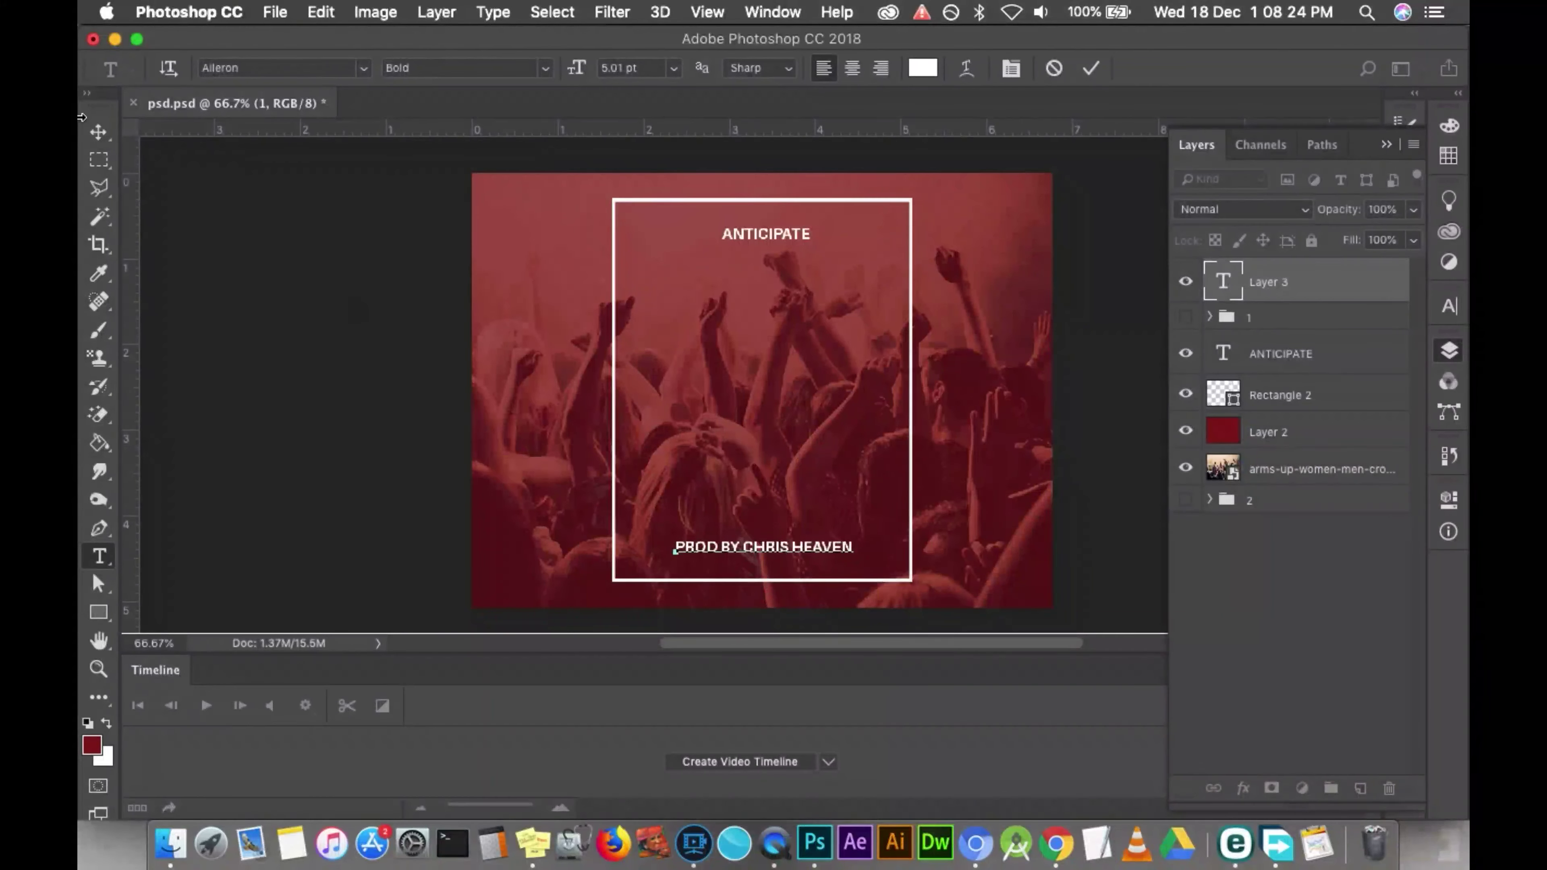
pyautogui.click(98, 131)
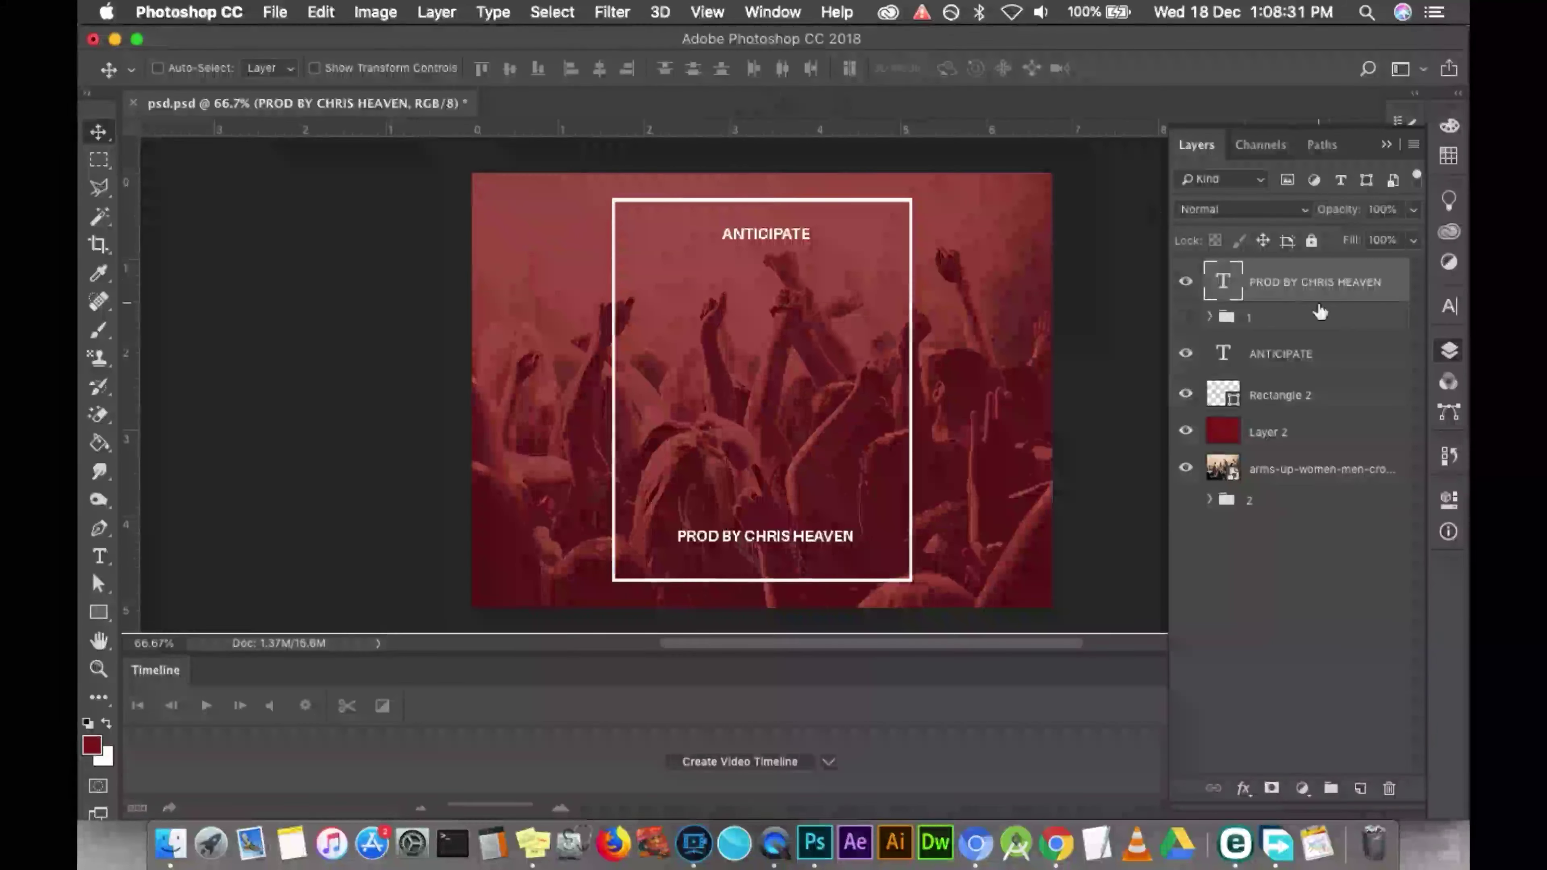
pyautogui.moveTo(1273, 266); pyautogui.dragTo(1273, 269)
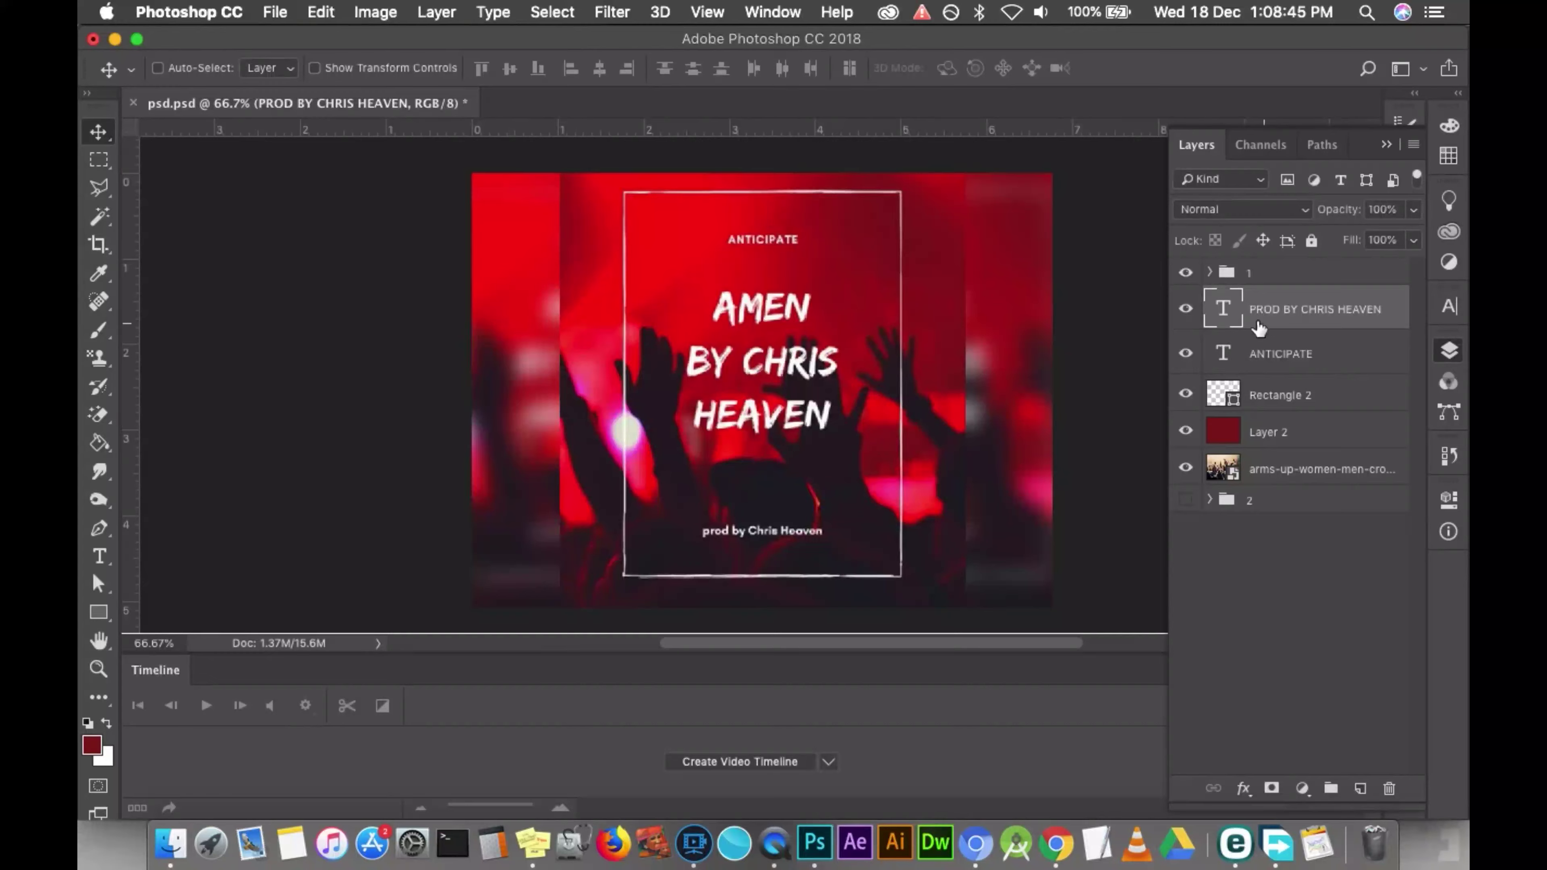
# Hide group 1 and type AMEN BY CHRIS HEAVEN split across stacked lines.
pyautogui.click(1186, 272)
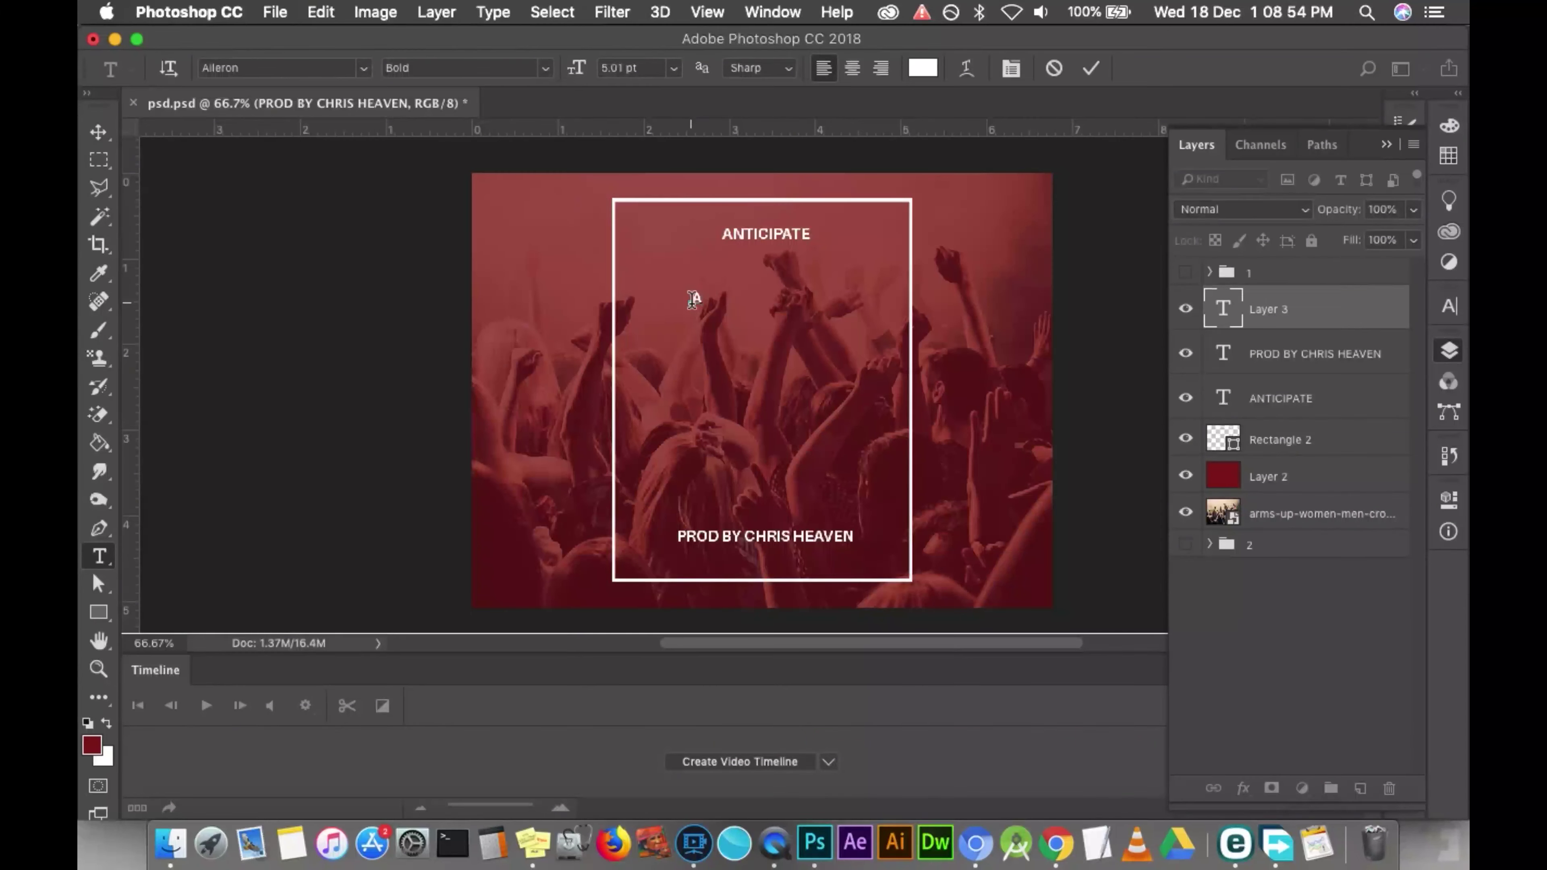
pyautogui.write('MEN')
pyautogui.press('Return')
pyautogui.write('BY CHRIS')
pyautogui.press('Return')
pyautogui.write('HEAVEN')
pyautogui.press('super+a')
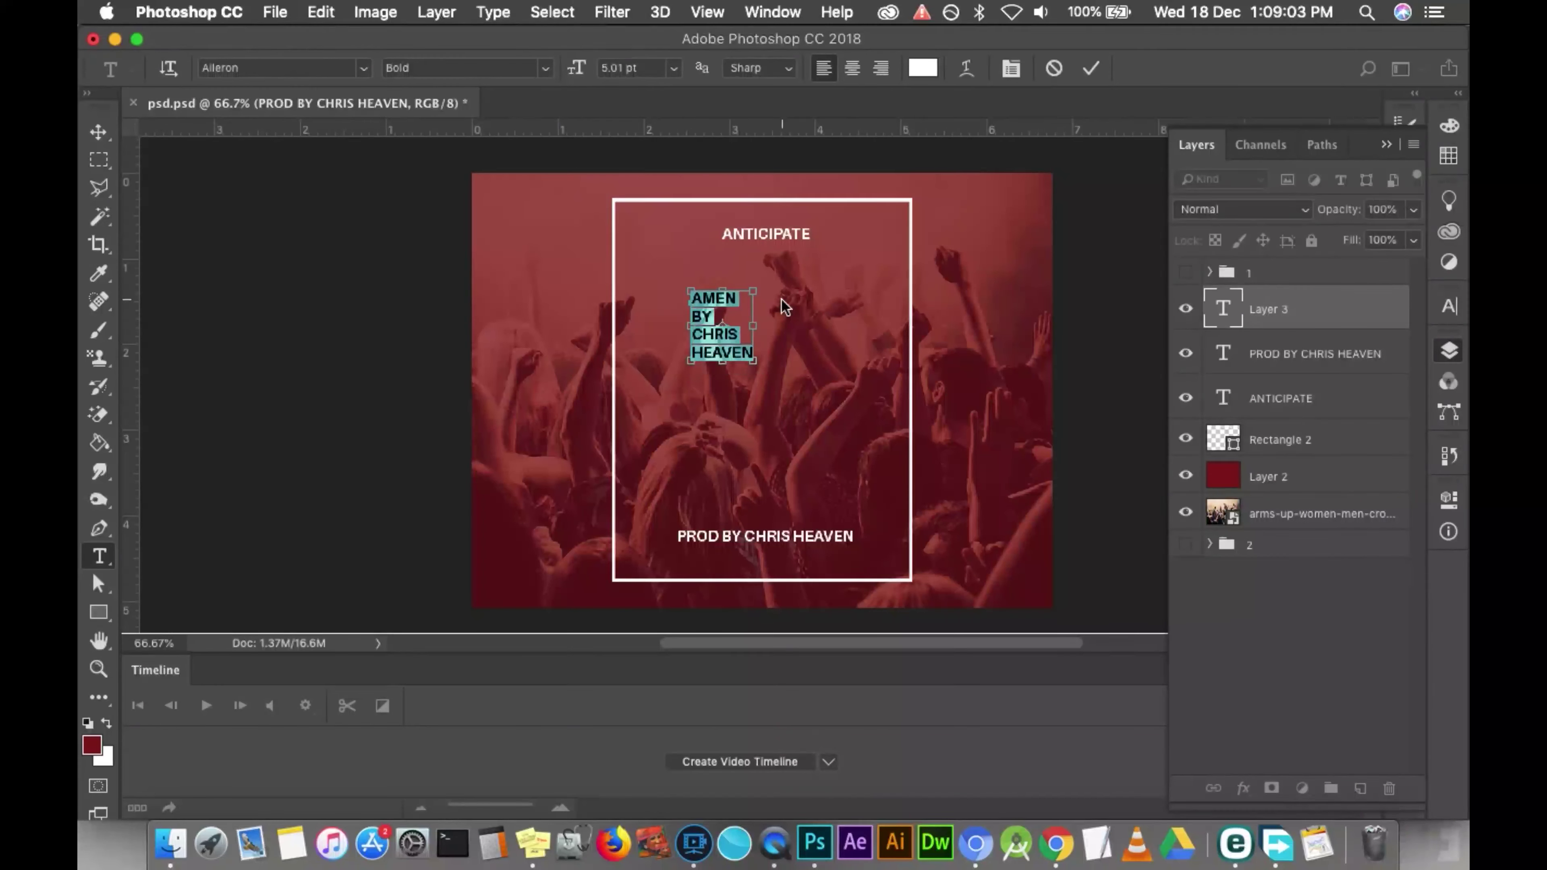
# Enlarge the title to 12.01 pt, centre-align it, and move it to the frame's centre.
pyautogui.press('super+shift+period')
pyautogui.press('super+shift+period')
pyautogui.press('super+shift+period')
pyautogui.press('super+shift+period')
pyautogui.press('super+shift+period')
pyautogui.press('super+shift+period')
pyautogui.press('super+shift+period')
pyautogui.press('super+shift+period')
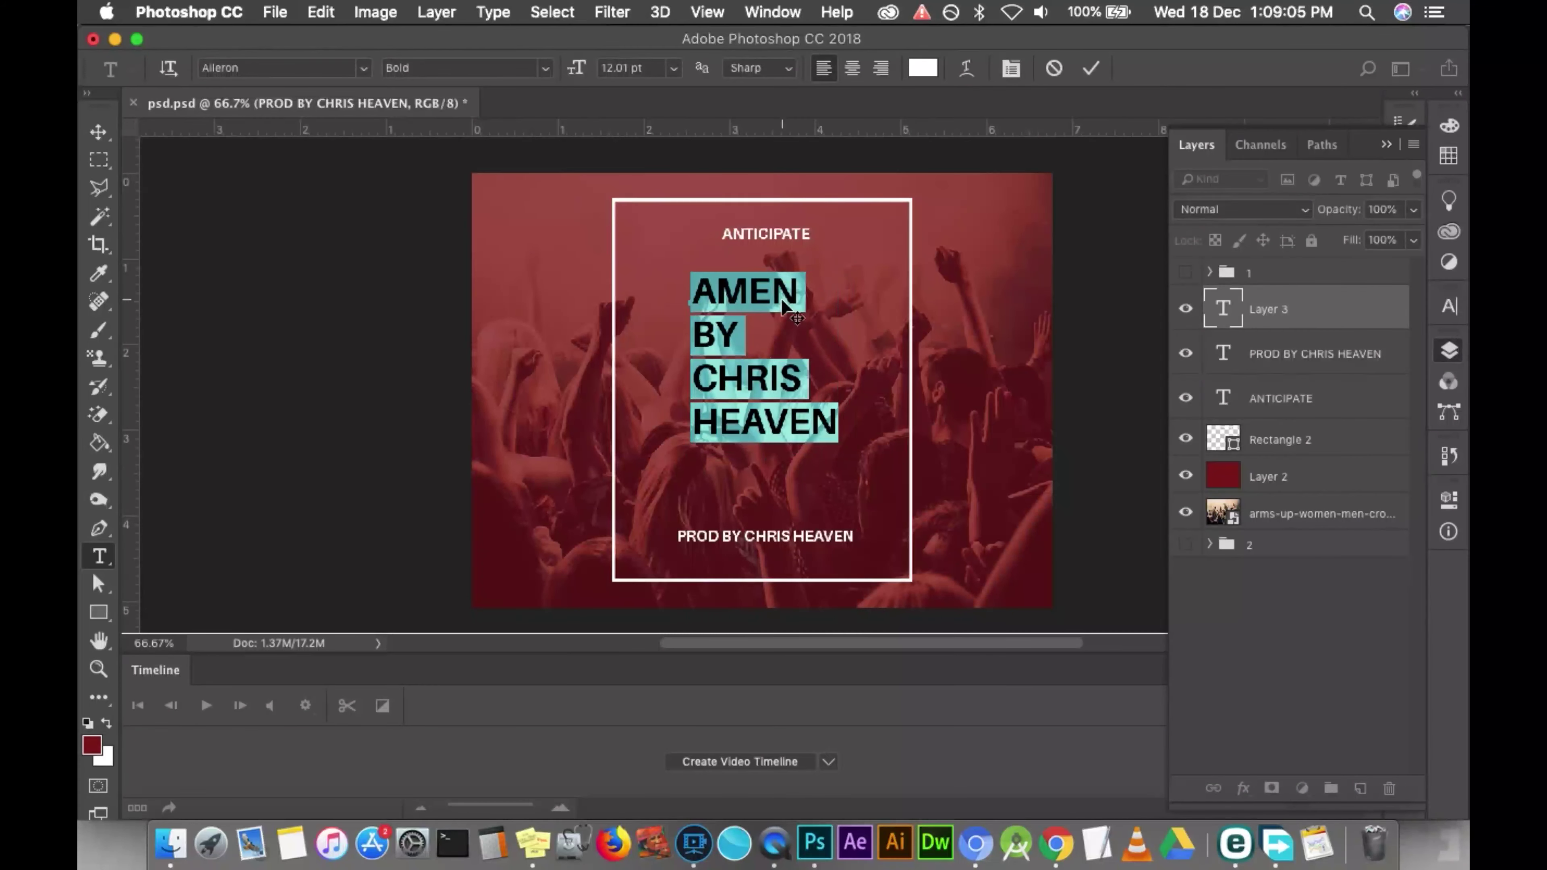
pyautogui.click(853, 68)
pyautogui.press('super+Return')
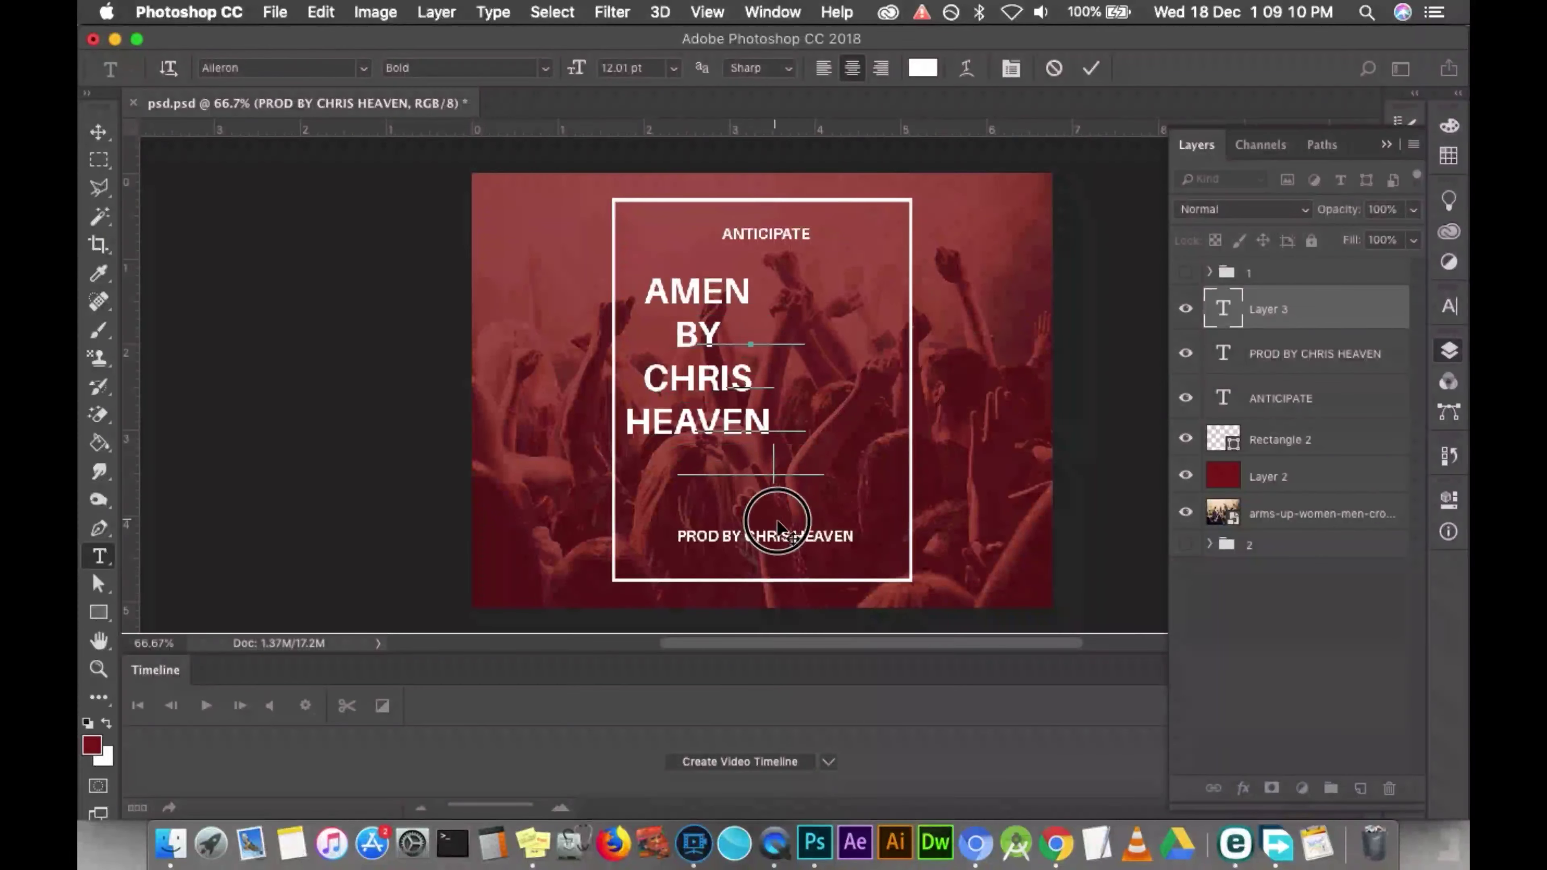
pyautogui.press('v')
pyautogui.moveTo(719, 432); pyautogui.dragTo(787, 457)
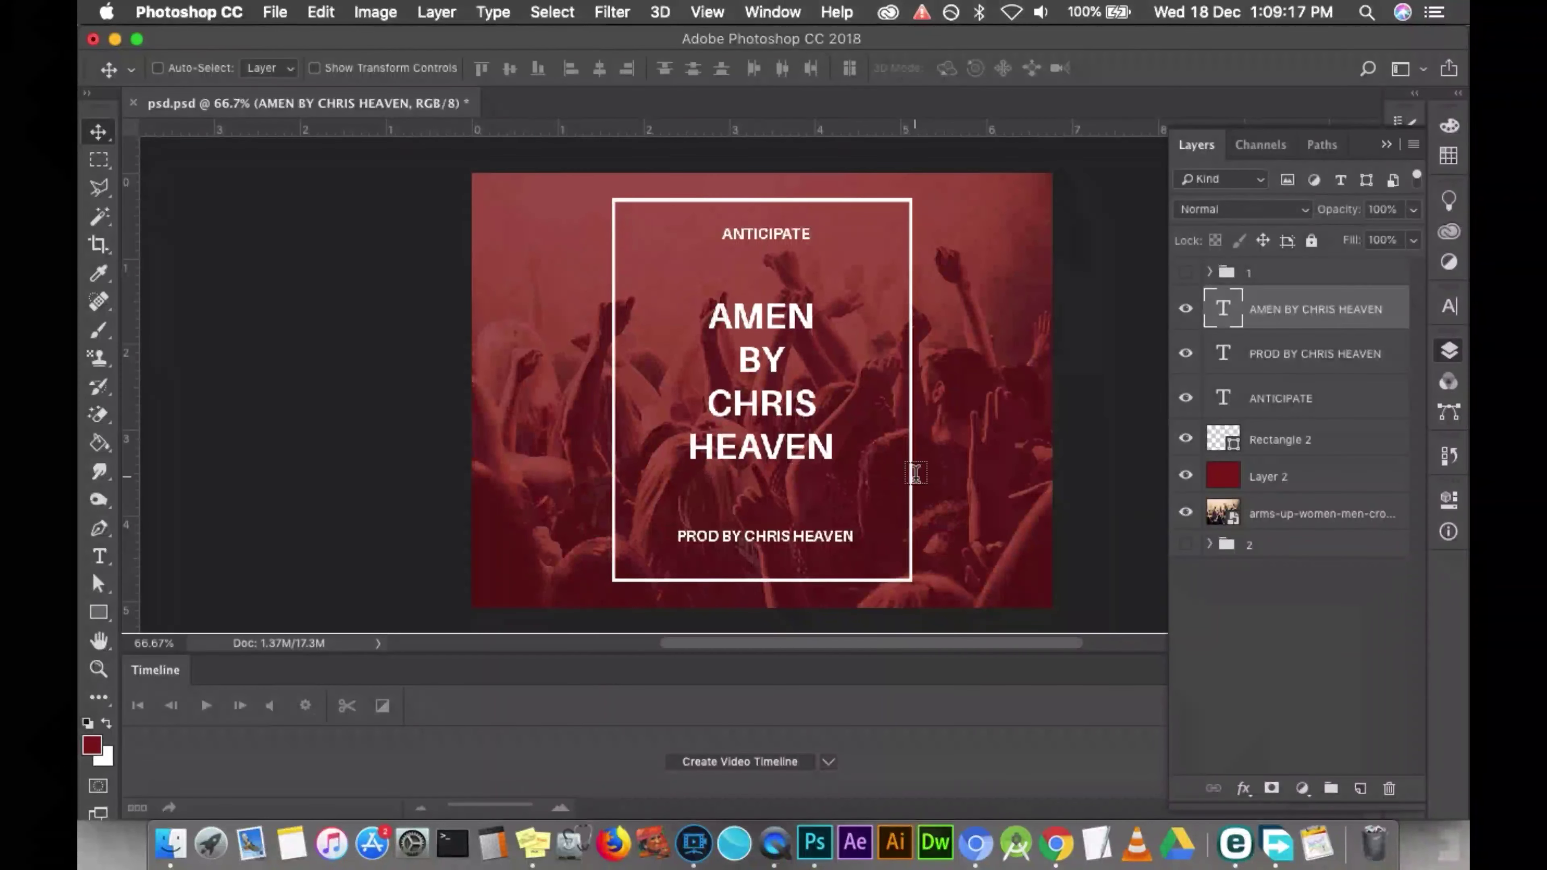
# Change the title font to Edo and enlarge it to 15.01 pt.
pyautogui.press('t')
pyautogui.click(763, 451)
pyautogui.press('super+a')
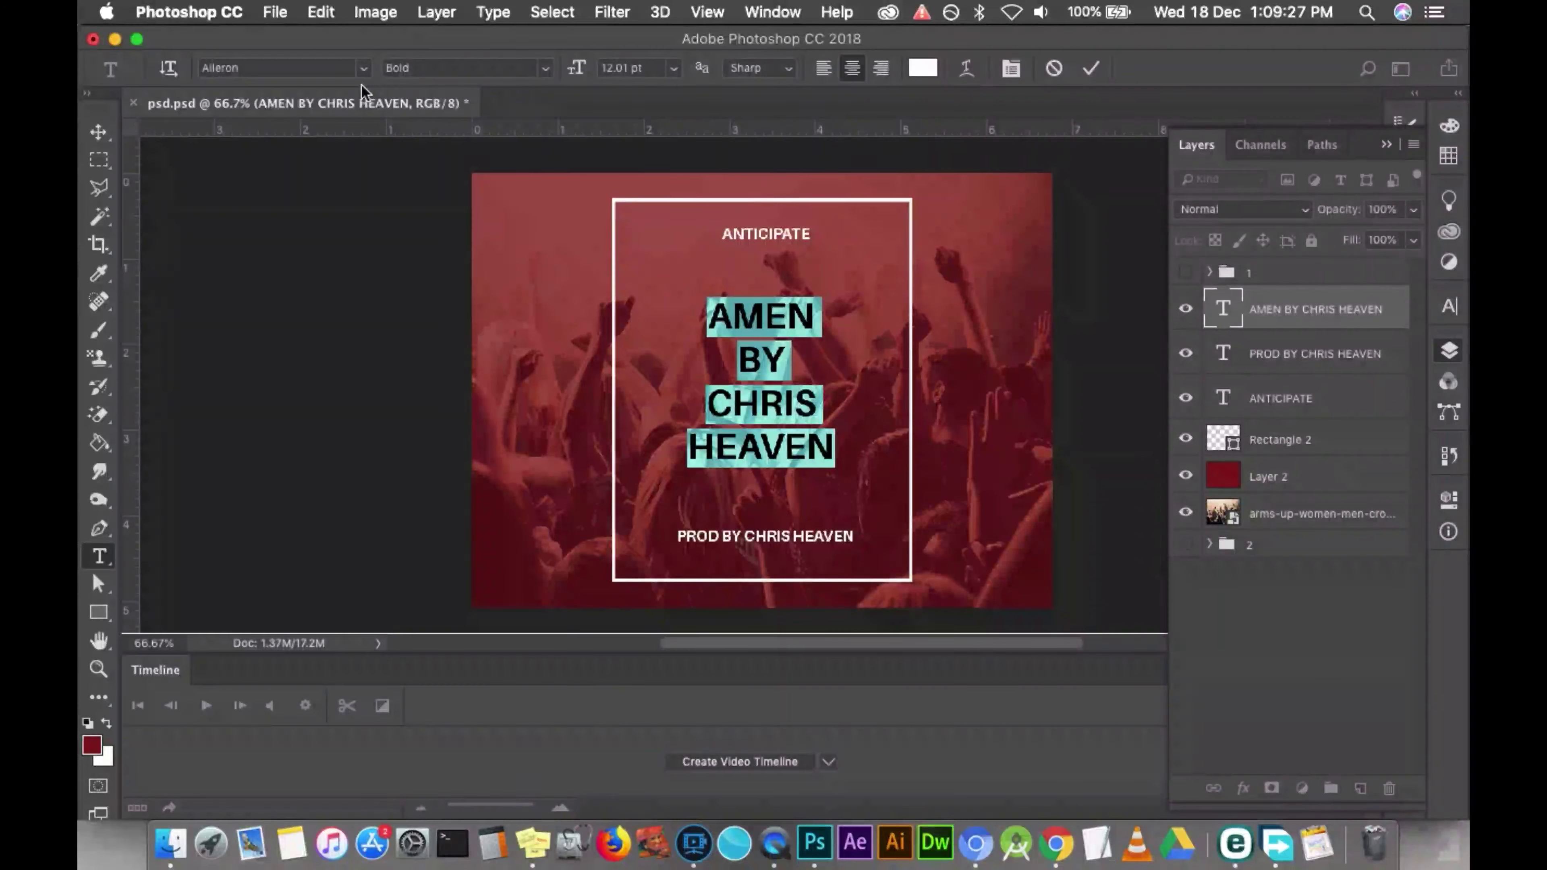
pyautogui.click(364, 69)
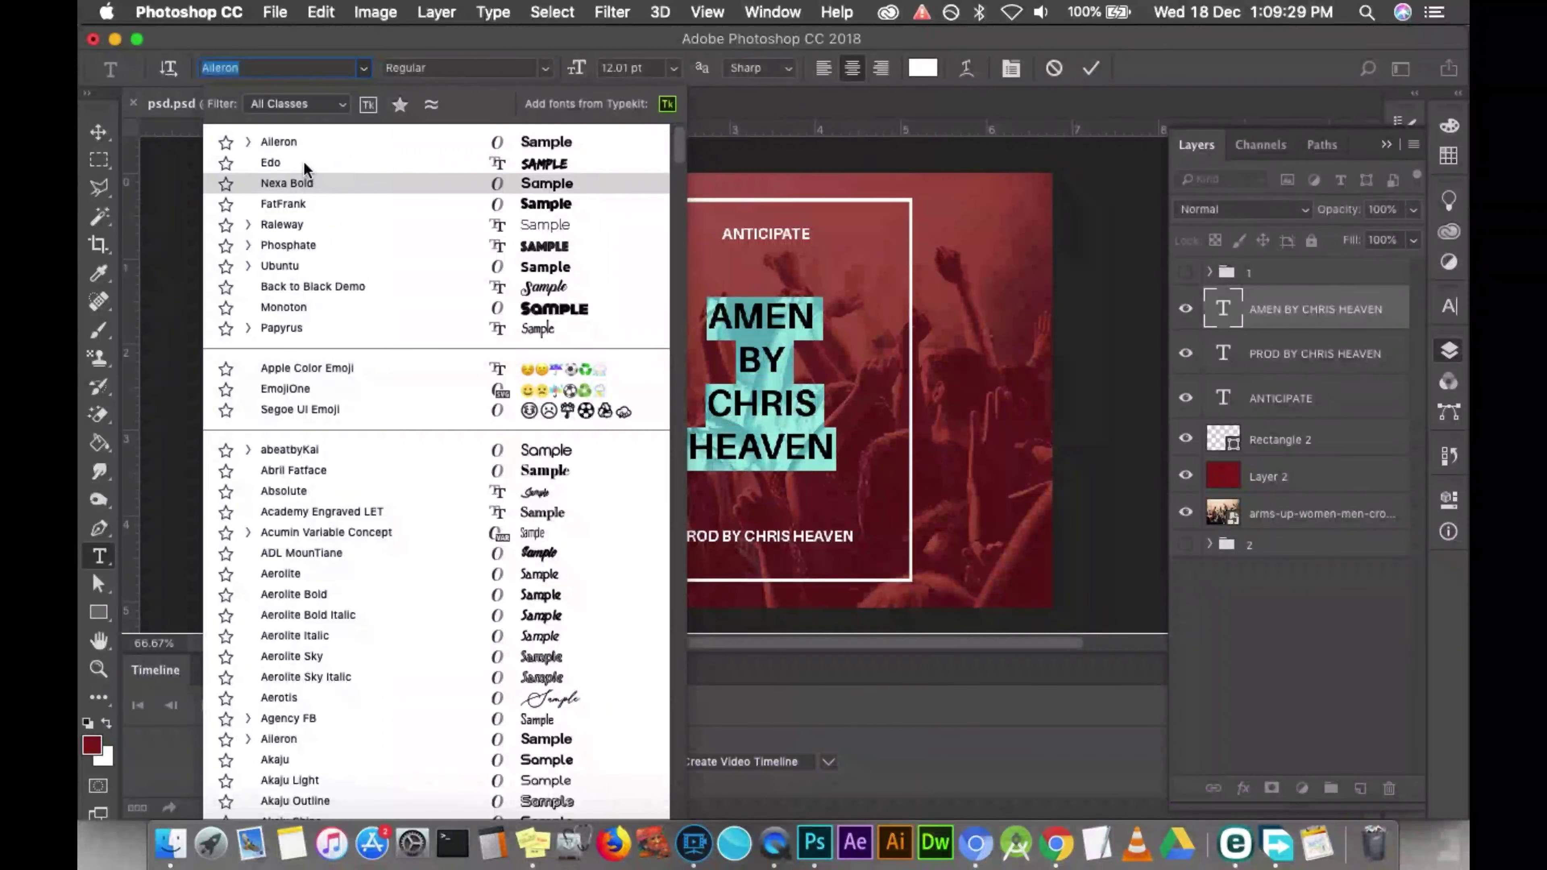
pyautogui.click(267, 162)
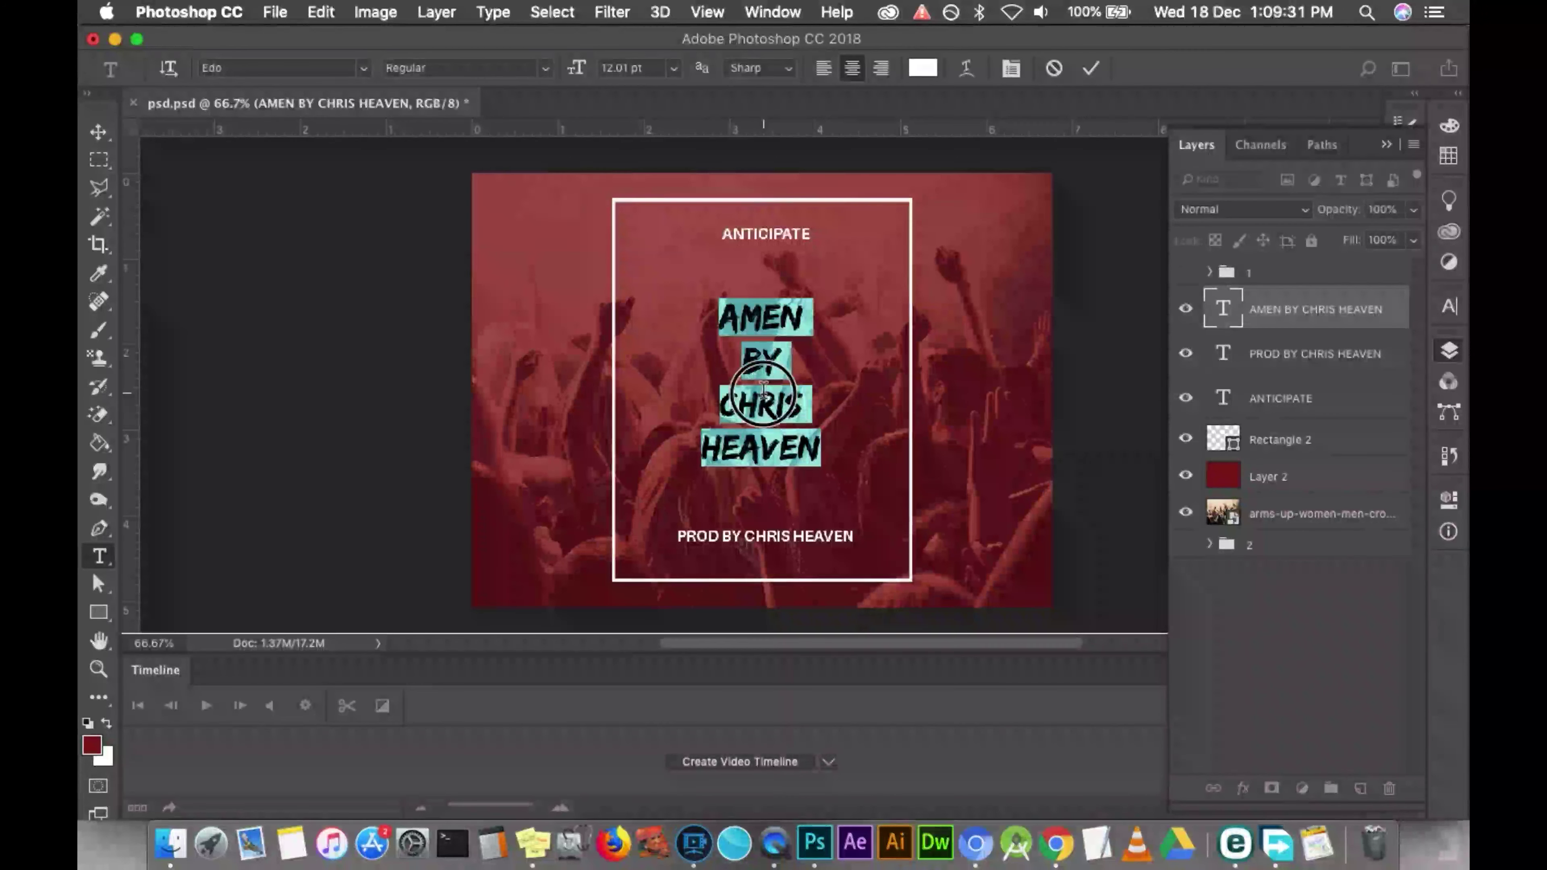
pyautogui.click(766, 403)
pyautogui.hotkey('ctrl', 'a')
pyautogui.hotkey('ctrl', 'Return')
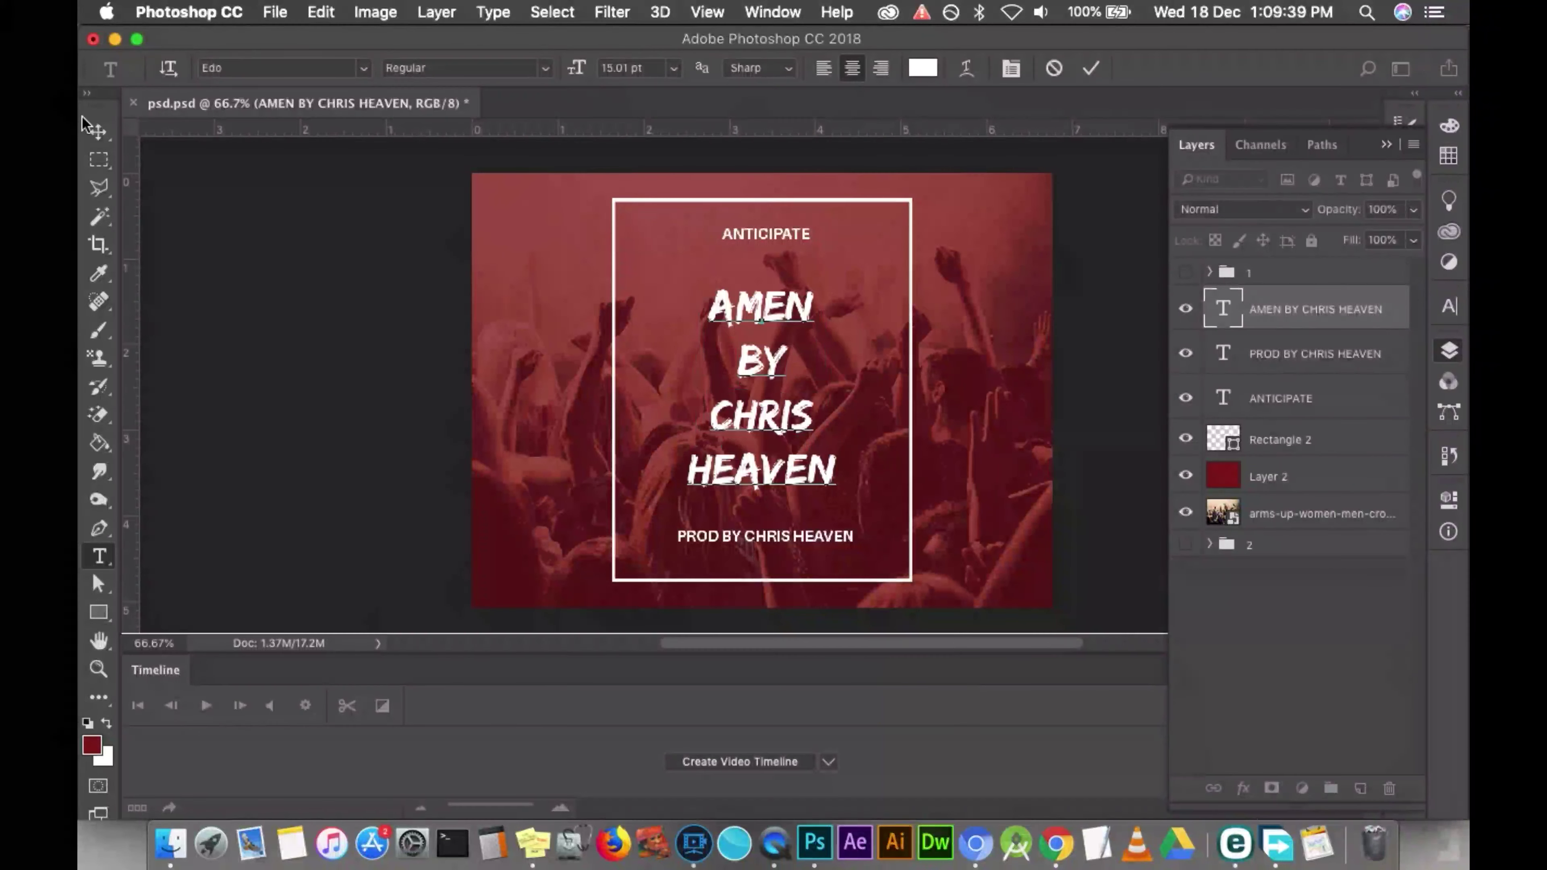
pyautogui.press('v')
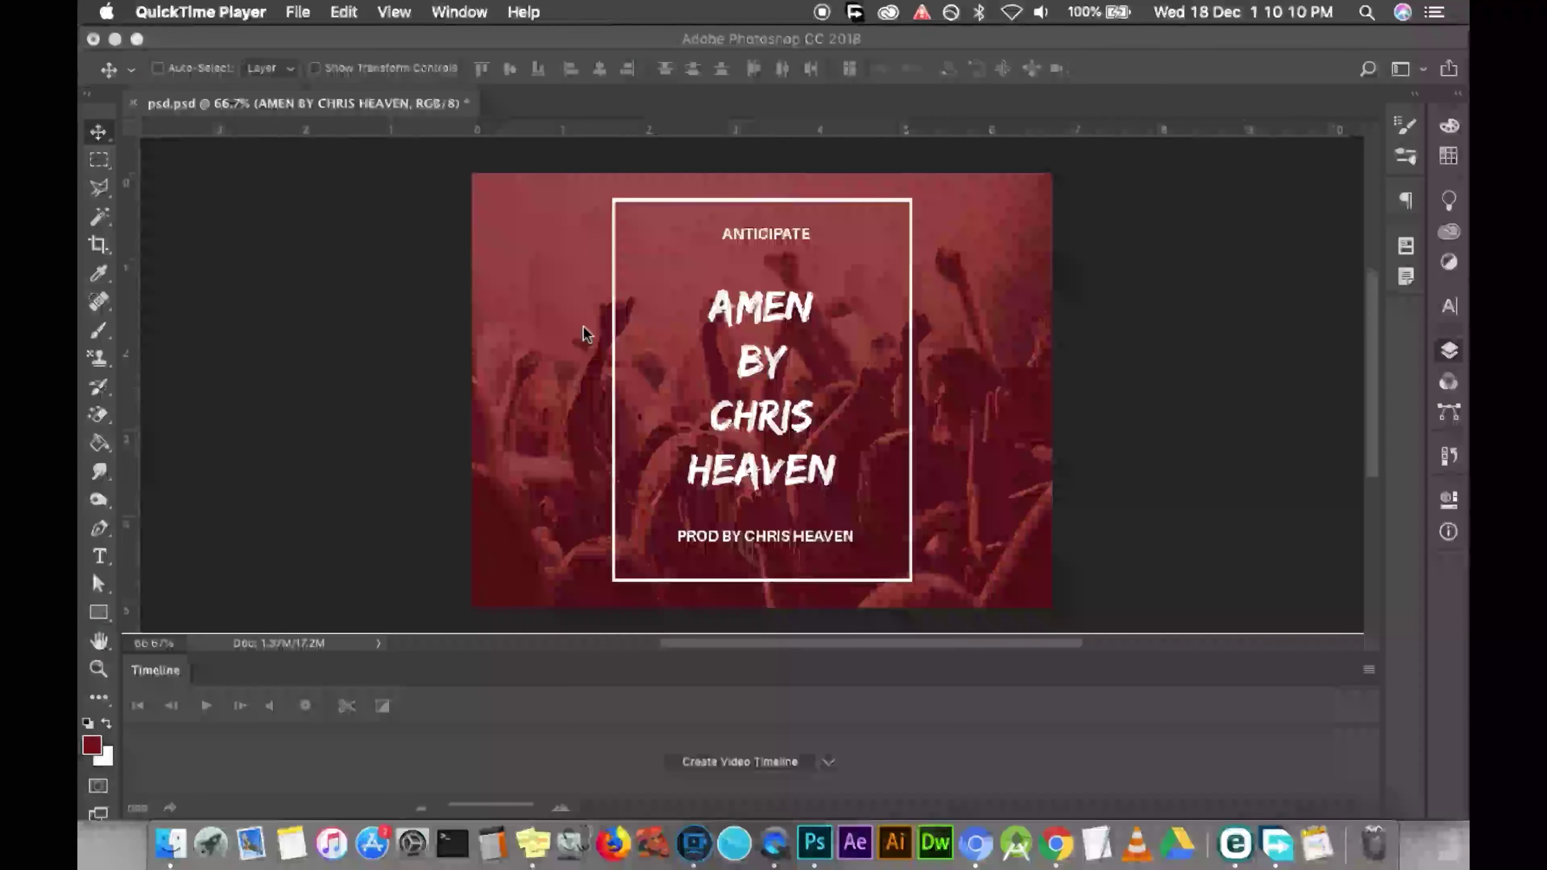